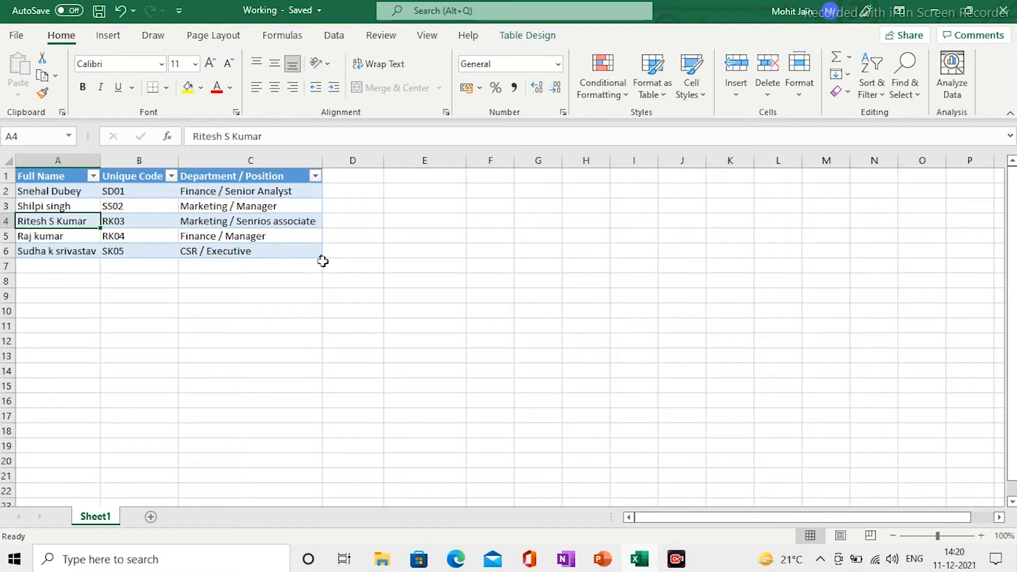
# - Switch to the Data ribbon to reach the import and transform commands for the employee table
pyautogui.click(333, 36)
# - Load the employee table into Power Query as Table1 and open Split Column for Department / Position
pyautogui.click(99, 92)
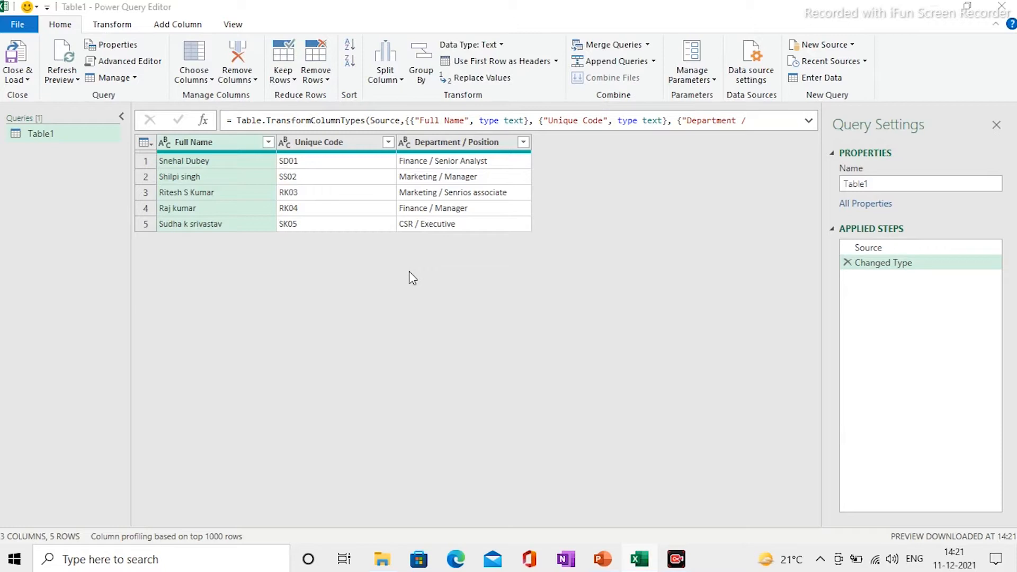
pyautogui.click(444, 145)
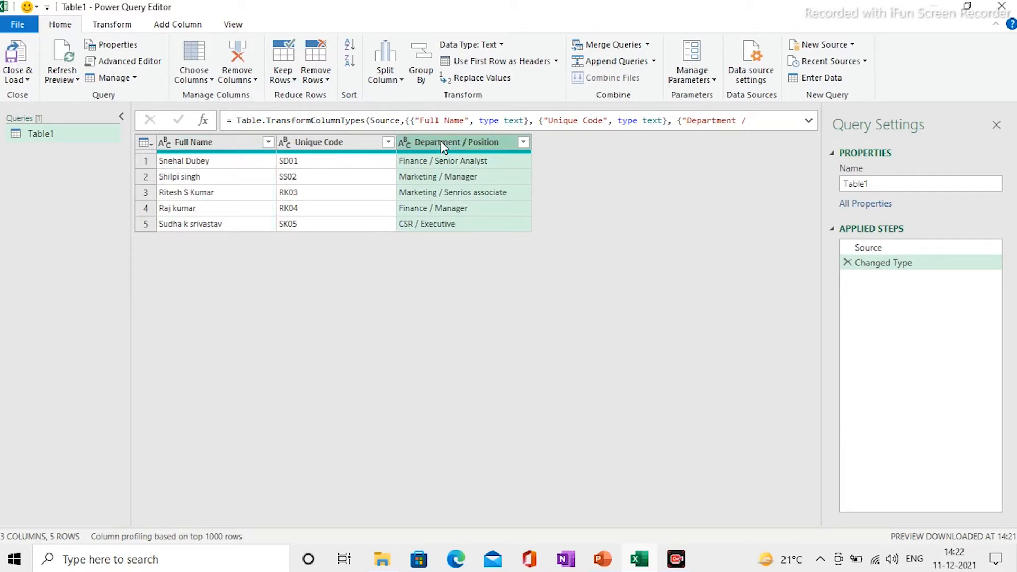
pyautogui.click(106, 30)
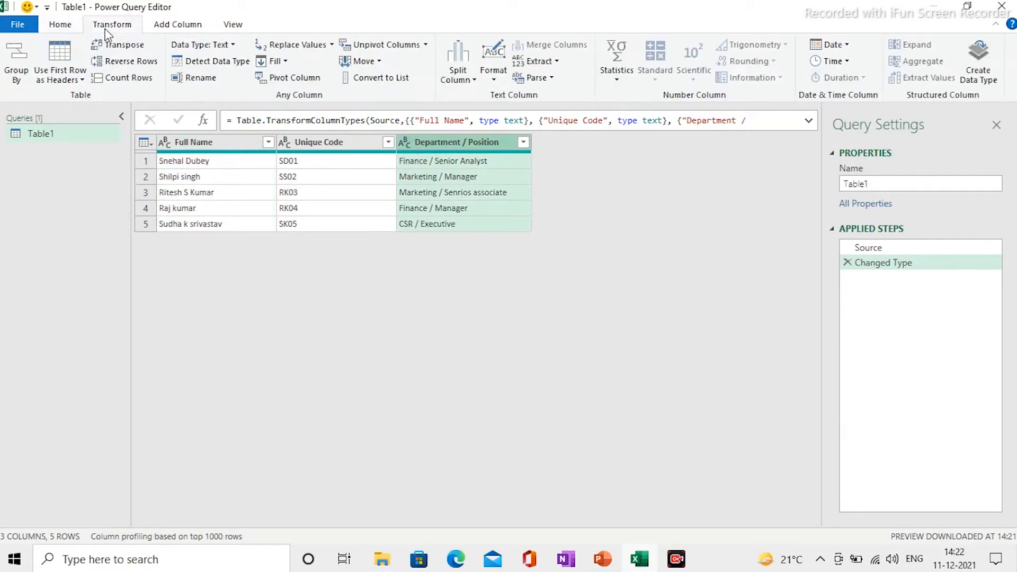
pyautogui.click(53, 29)
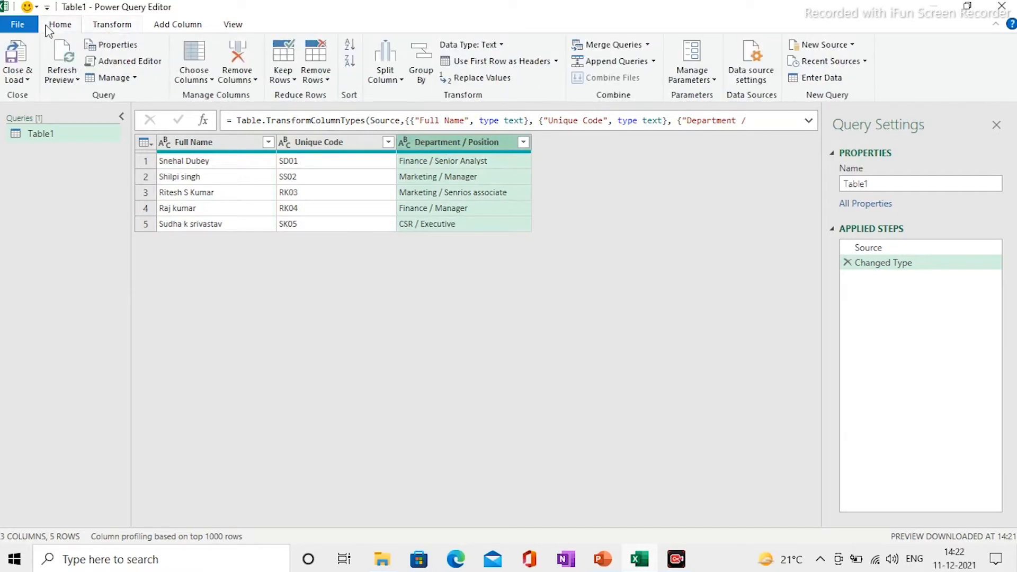
pyautogui.click(398, 82)
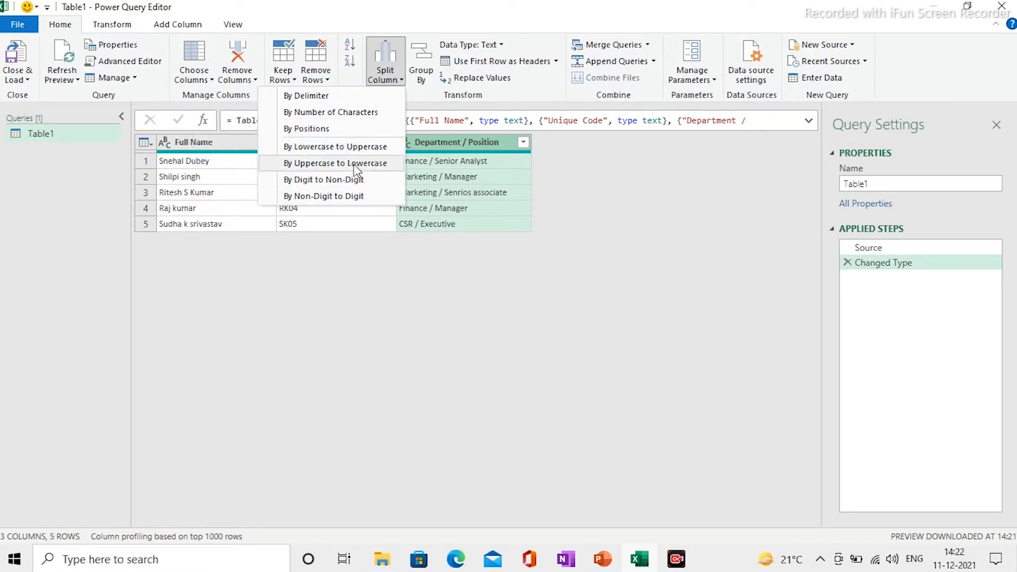
# - Split Department / Position at each / delimiter into Department / Position.1 and .2 columns
pyautogui.click(316, 97)
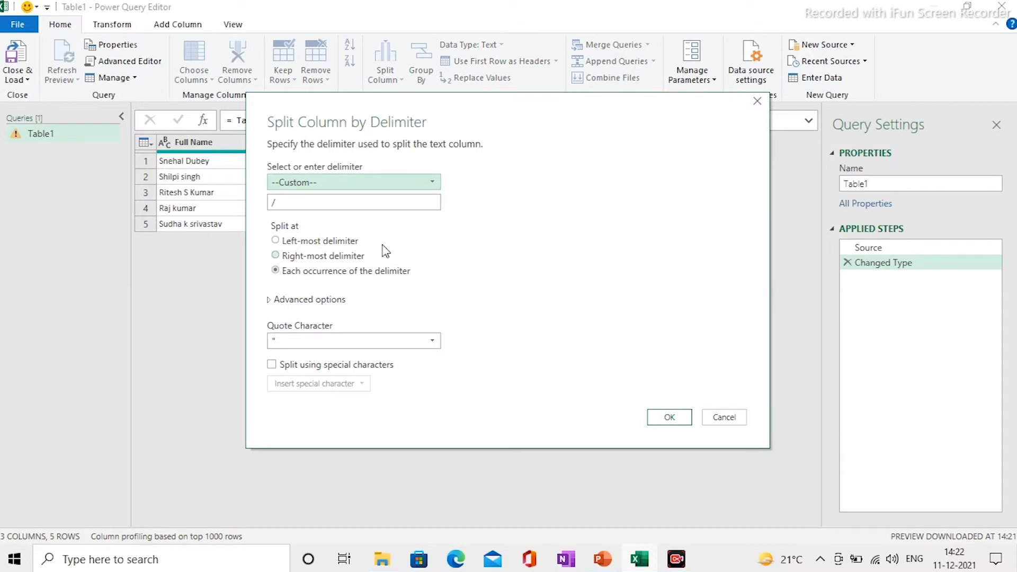
pyautogui.click(281, 202)
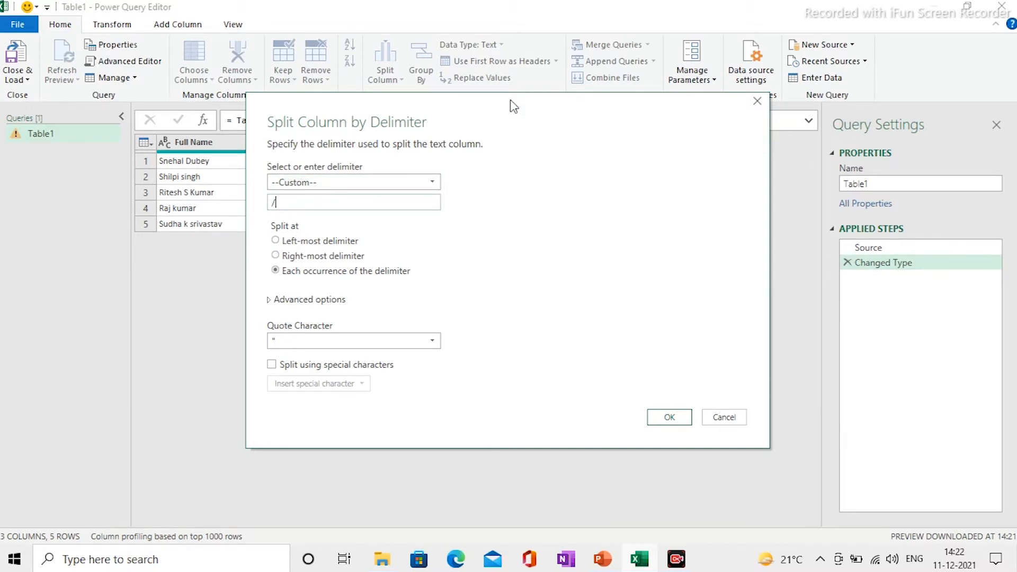
pyautogui.moveTo(512, 106); pyautogui.dragTo(889, 81)
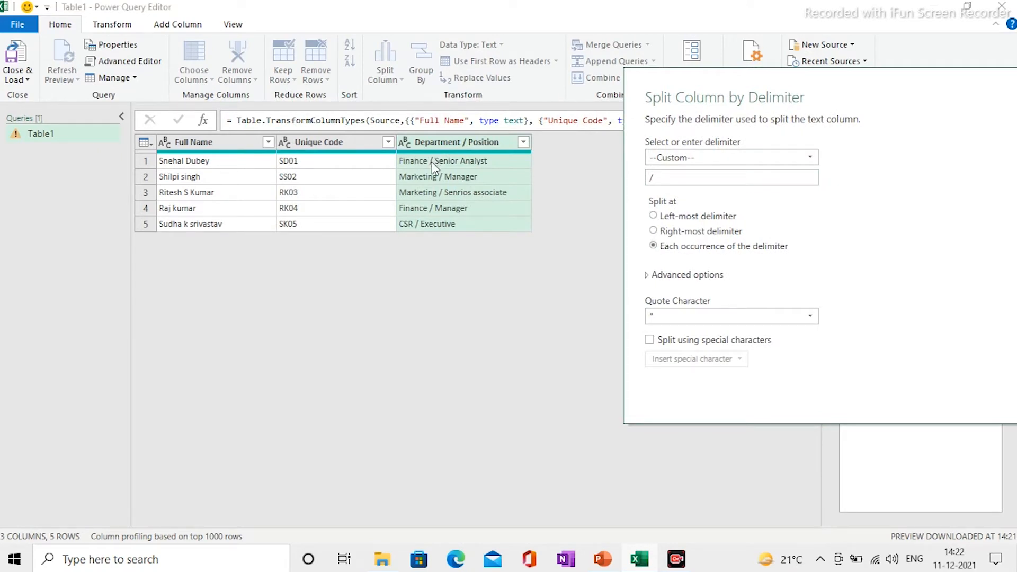
pyautogui.click(666, 179)
pyautogui.moveTo(867, 84); pyautogui.dragTo(721, 121)
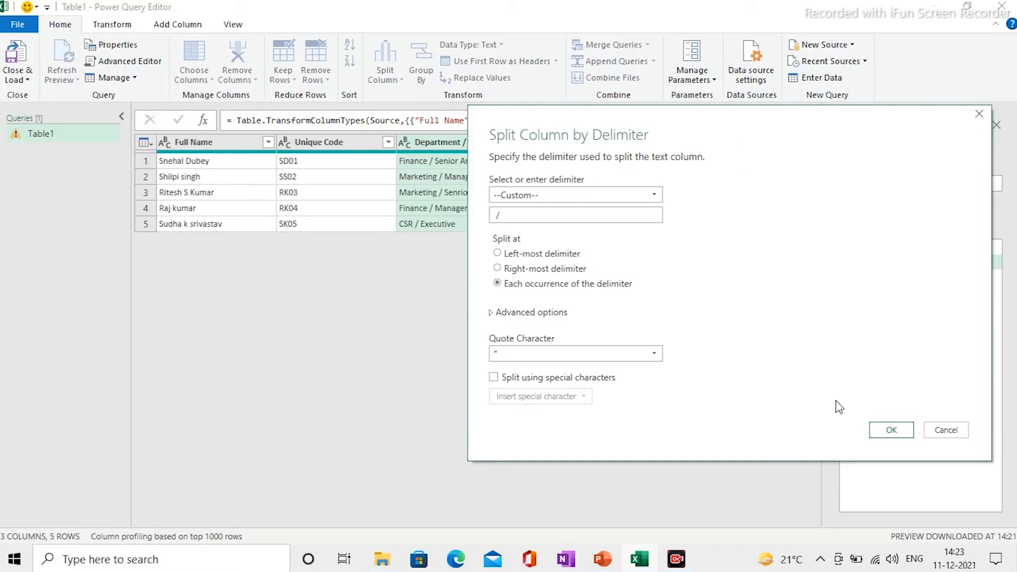
pyautogui.click(891, 430)
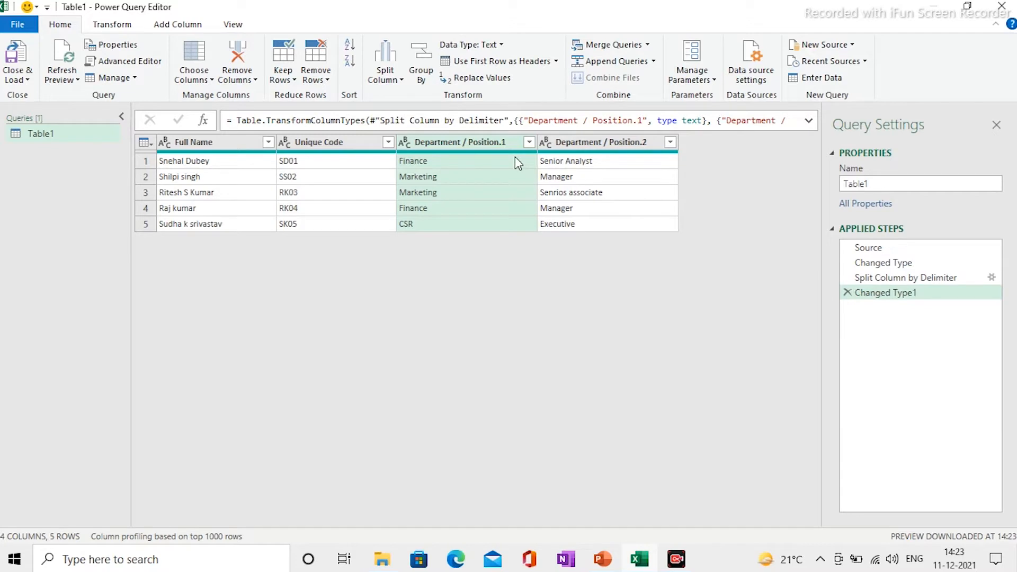
pyautogui.click(327, 144)
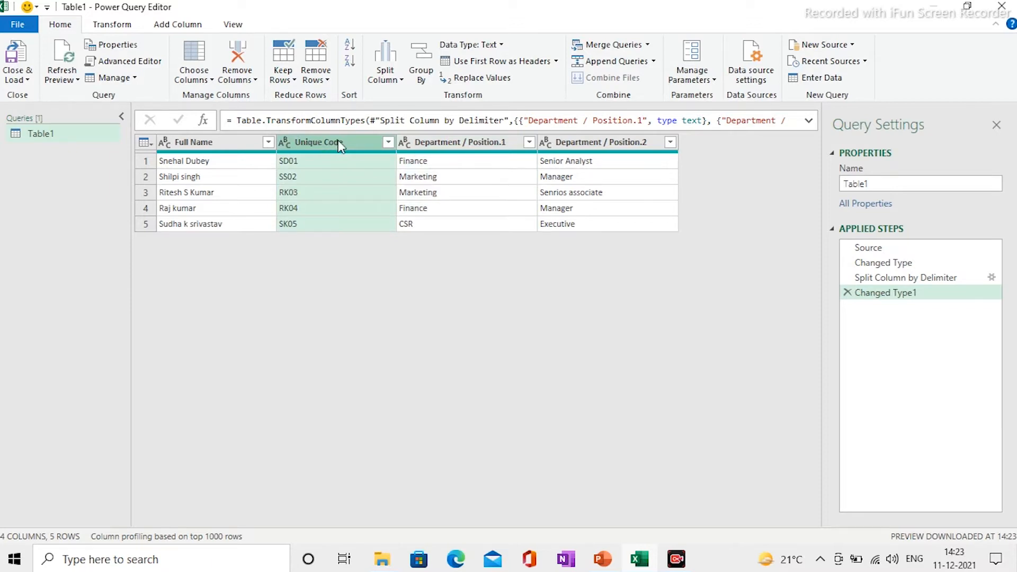
pyautogui.click(398, 80)
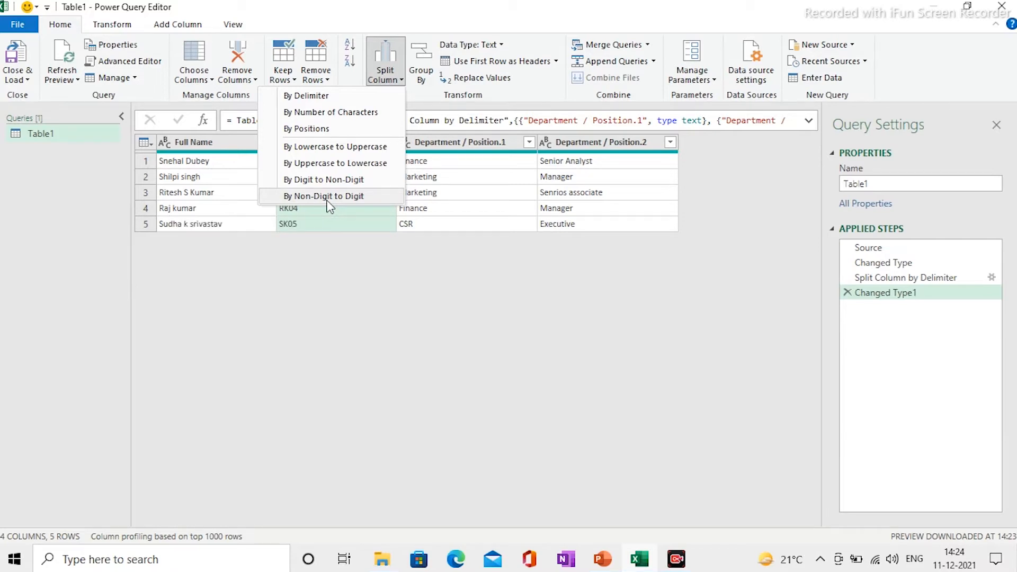
pyautogui.press('Escape')
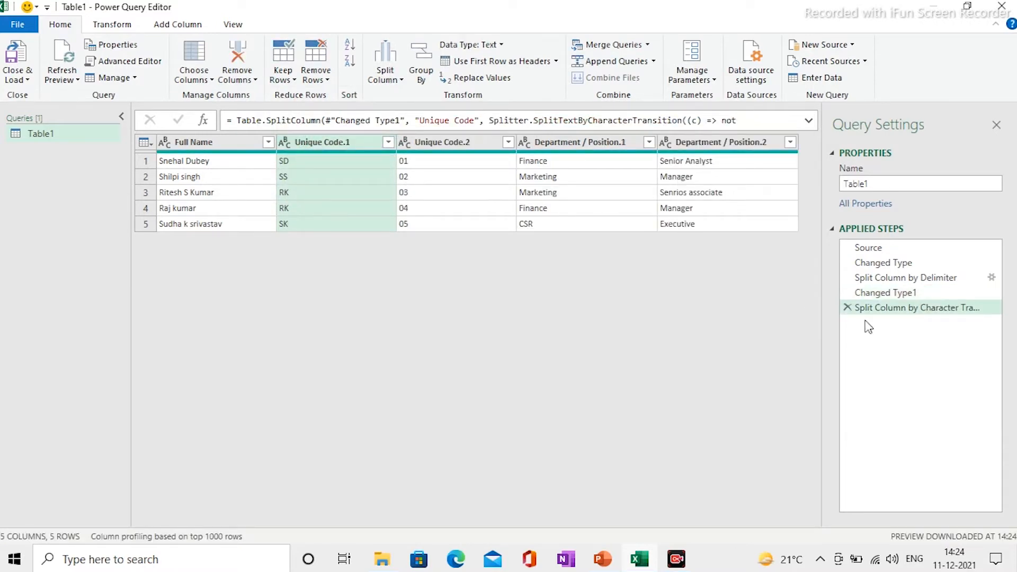
pyautogui.click(846, 308)
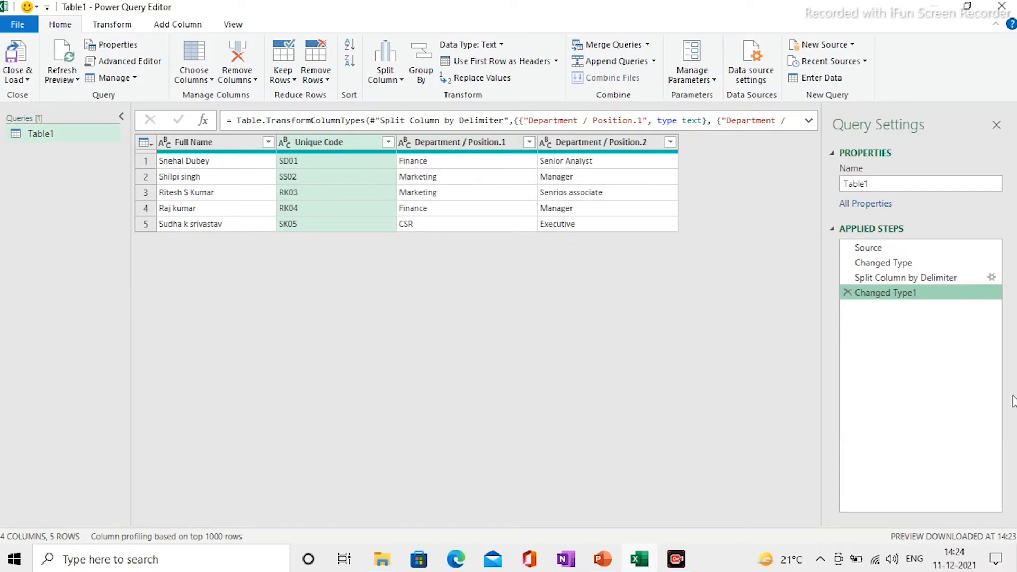
# - Delete the Changed Type1 step and split Unique Code by non-digit to digit
pyautogui.click(847, 293)
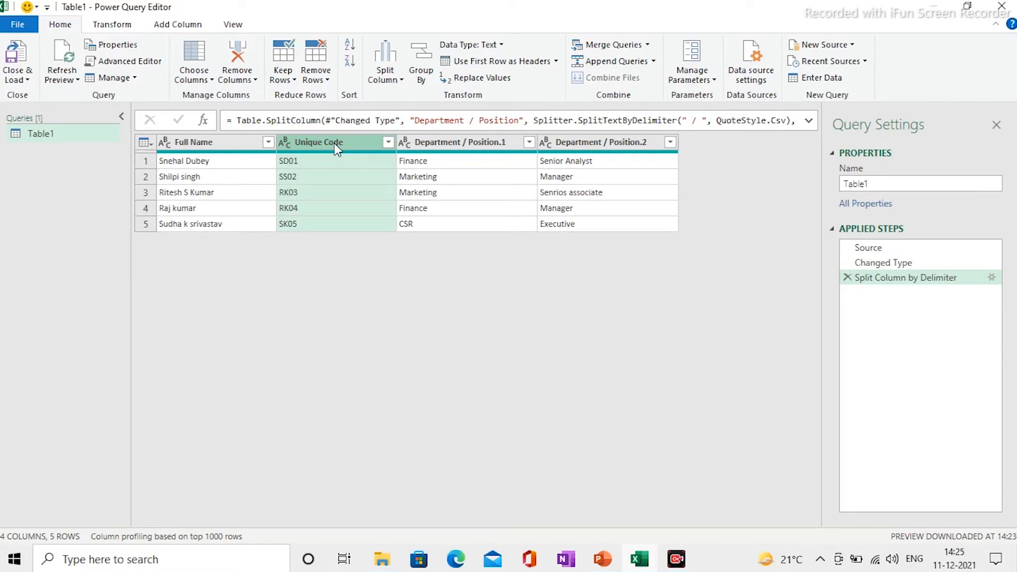
pyautogui.click(400, 83)
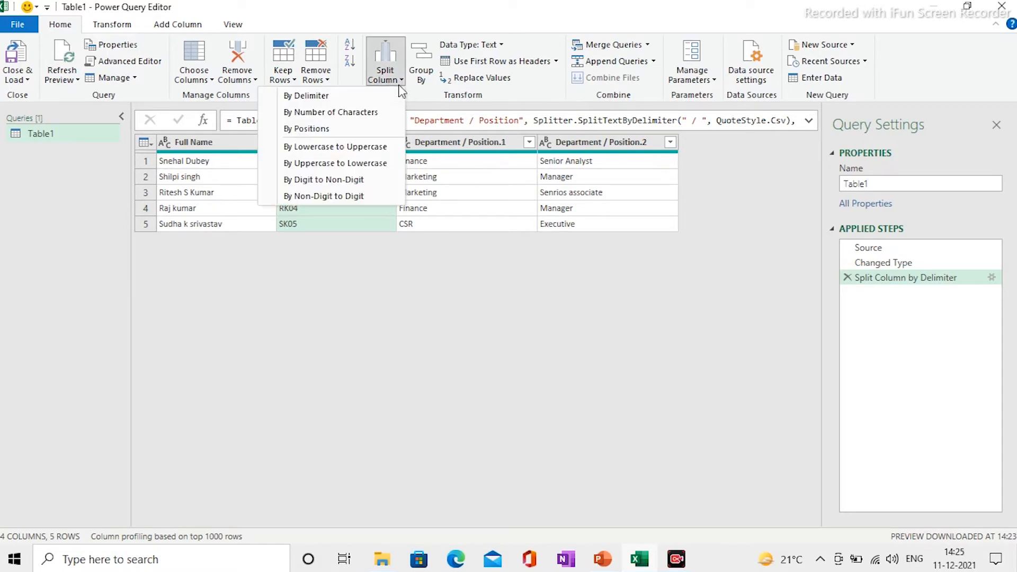
pyautogui.click(333, 197)
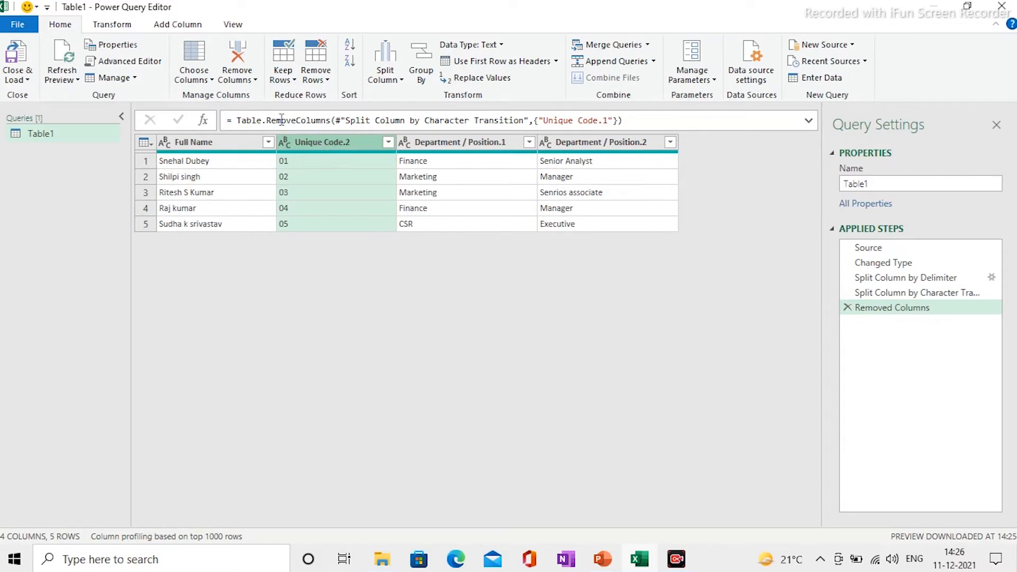
# - Add the prefix ID- to the Unique Code.2 values, giving ID-01 through ID-05
pyautogui.click(116, 29)
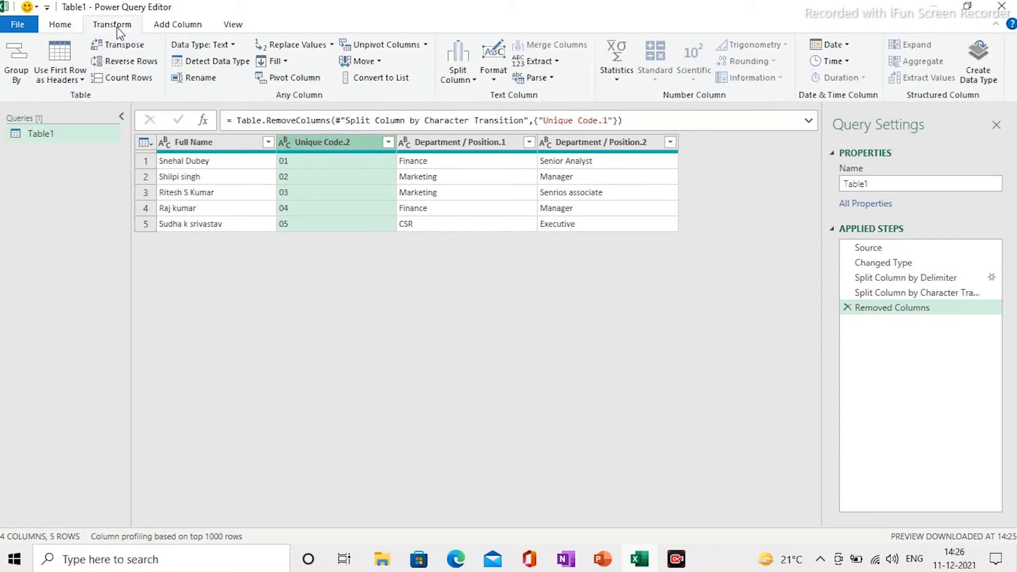
pyautogui.click(497, 84)
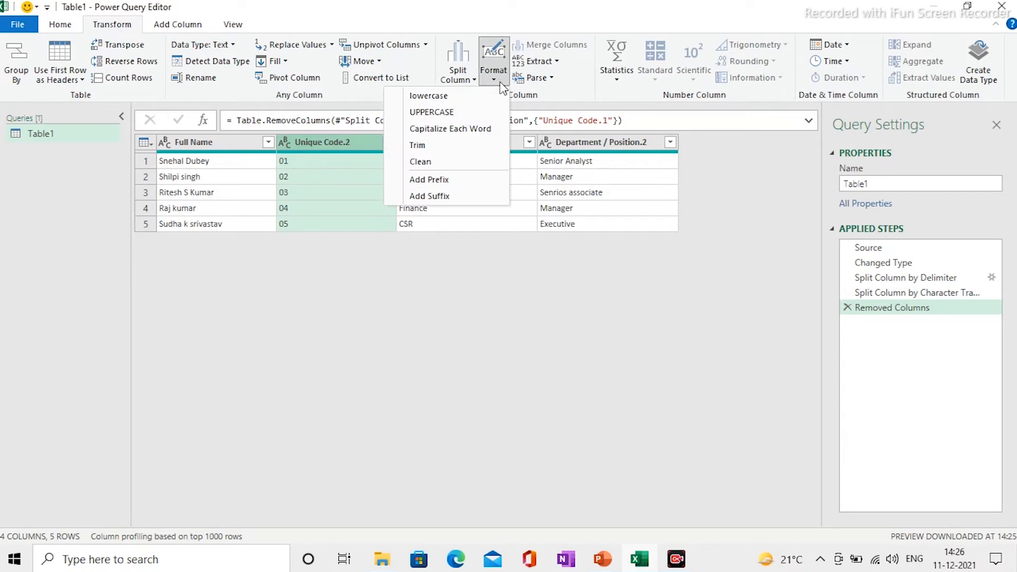
pyautogui.click(433, 180)
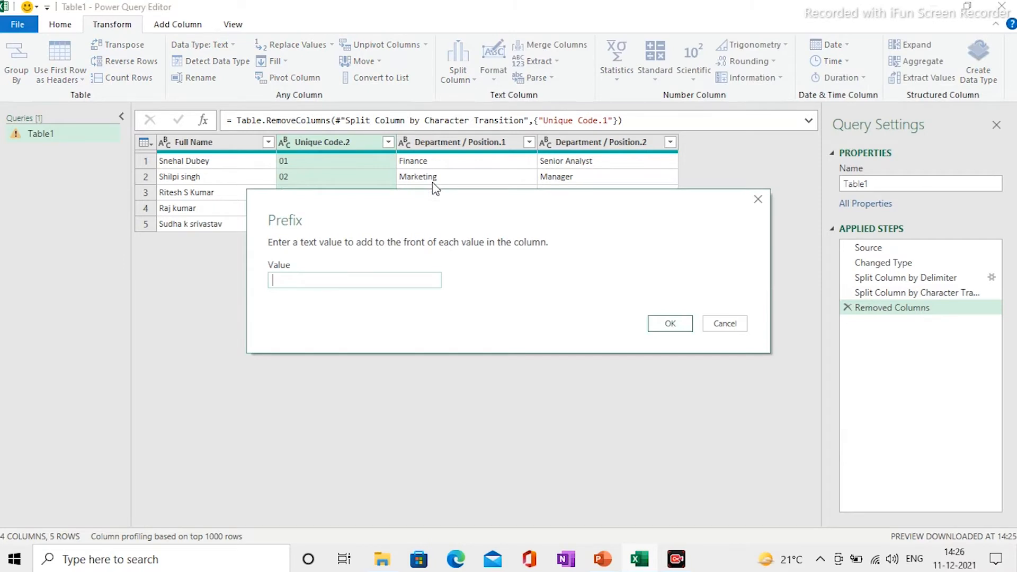
pyautogui.write('ID-')
pyautogui.click(670, 324)
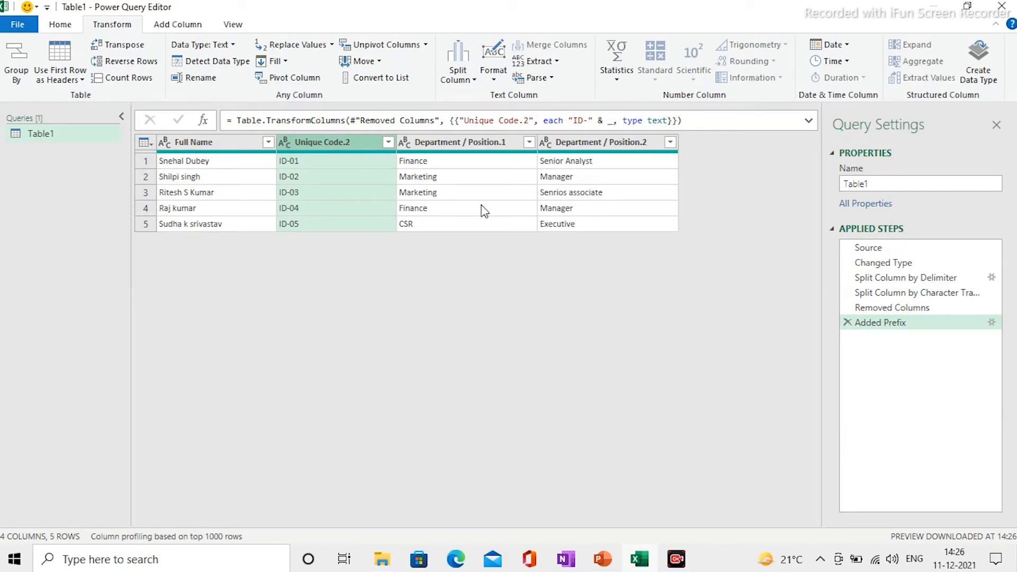
pyautogui.click(200, 143)
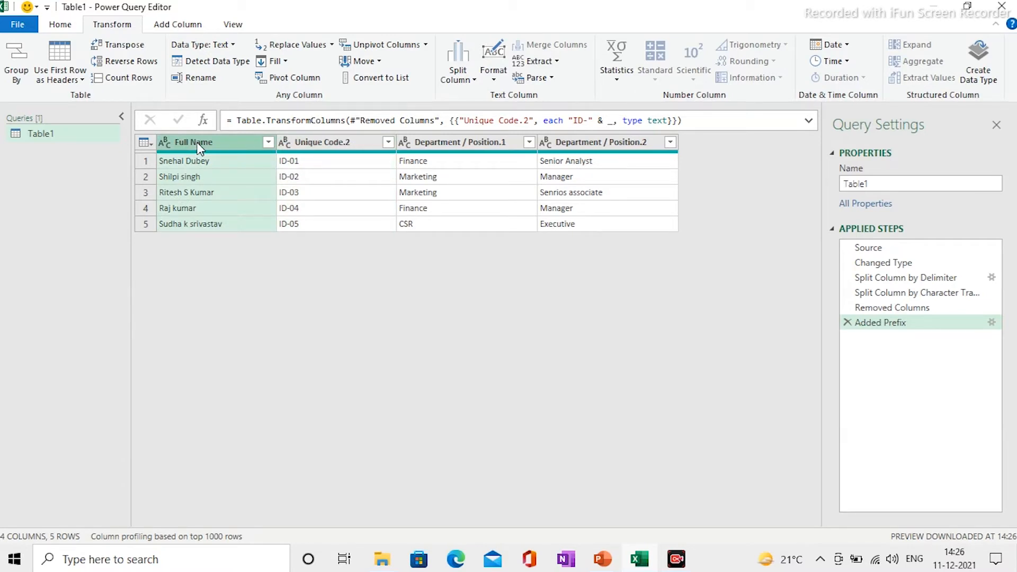
pyautogui.hotkey('alt', 'Tab')
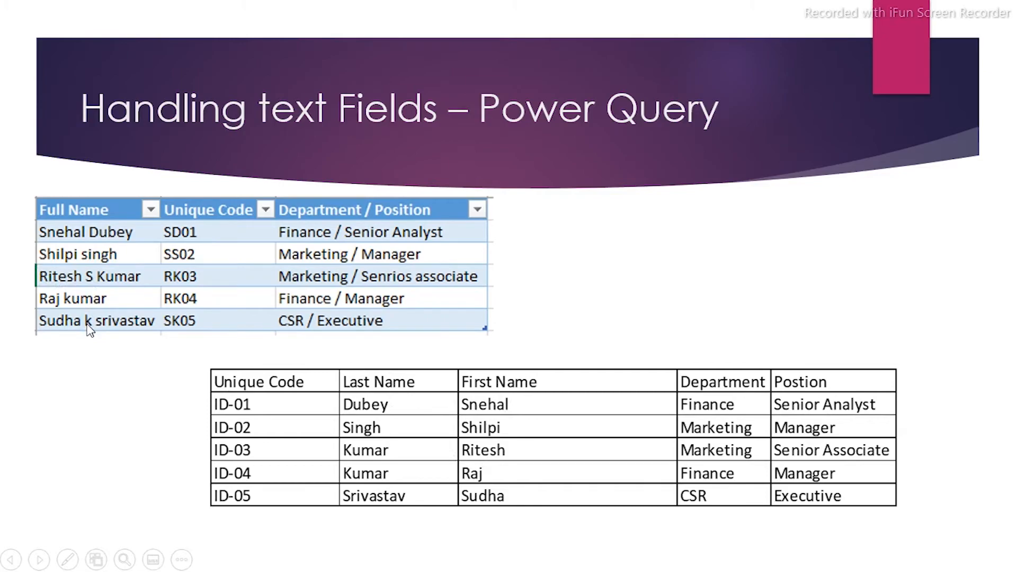
pyautogui.hotkey('alt', 'Tab')
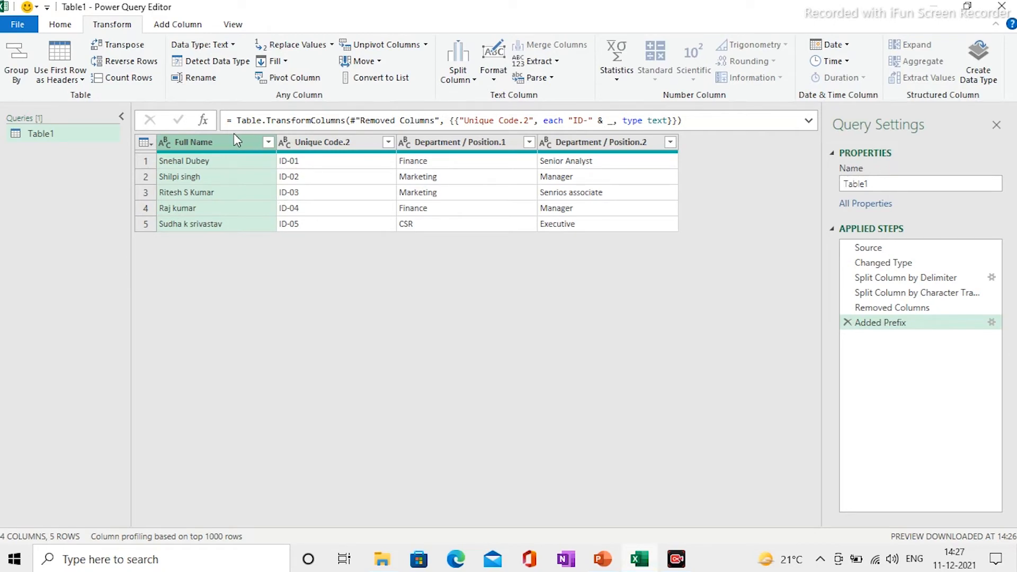
# - Look through the Format and Split Column options and the Add Column ribbon without applying anything
pyautogui.click(494, 76)
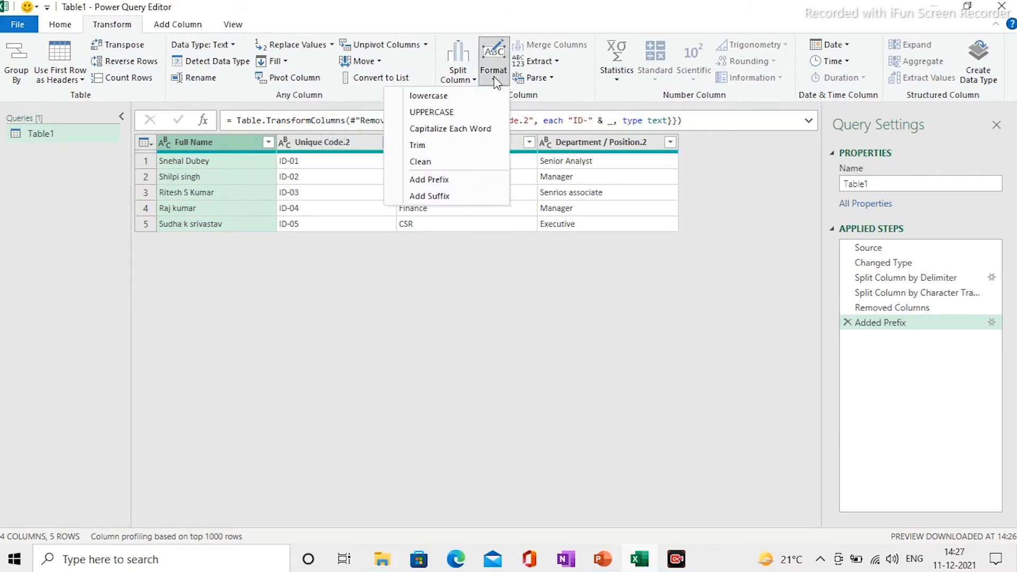
pyautogui.click(463, 80)
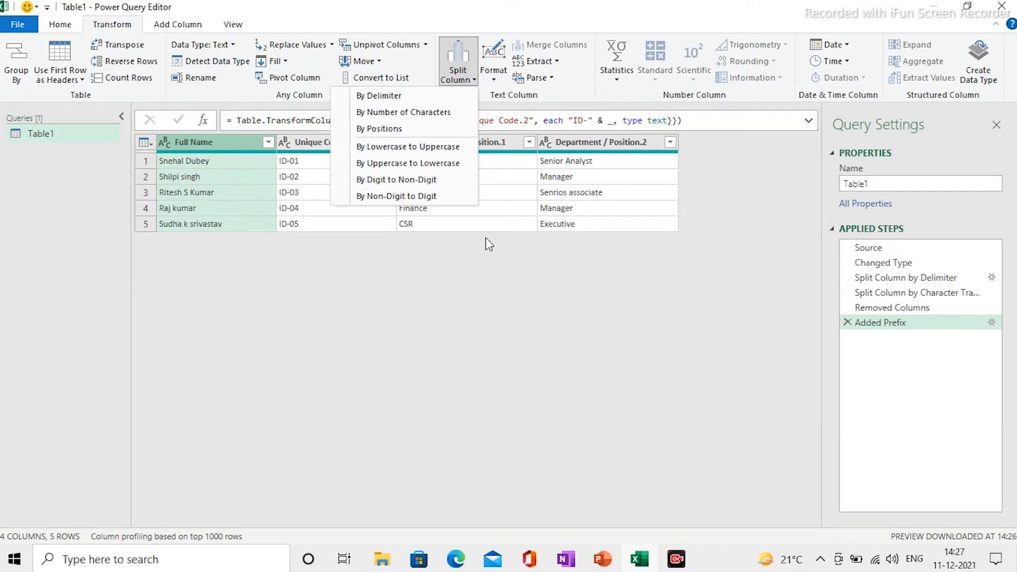
pyautogui.click(479, 352)
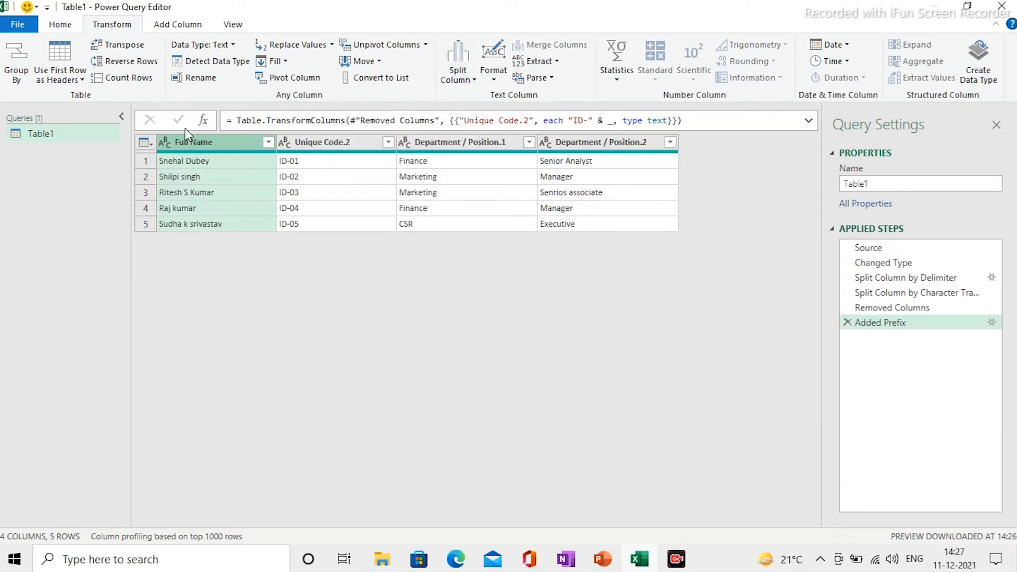
pyautogui.click(168, 31)
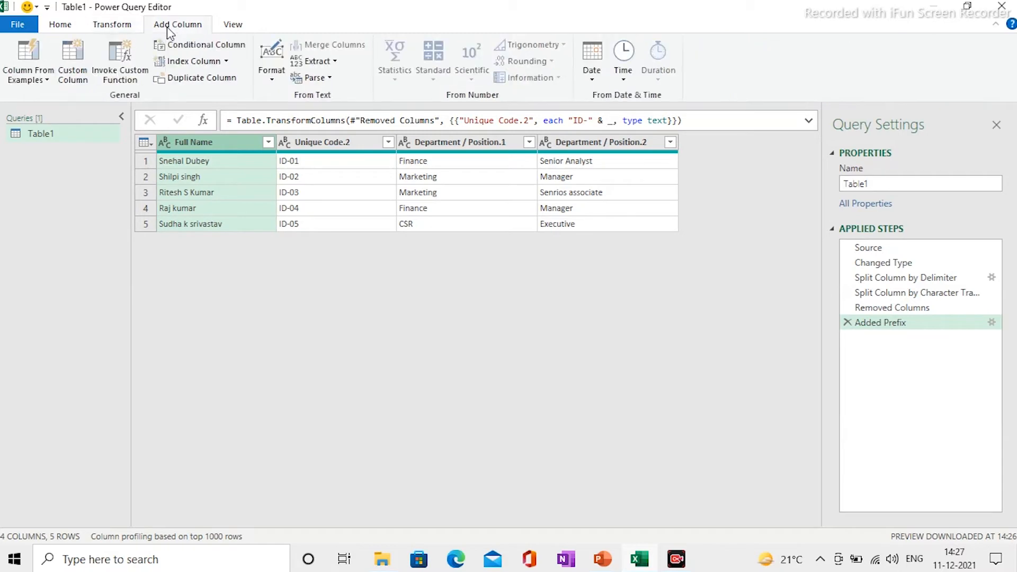
pyautogui.click(116, 27)
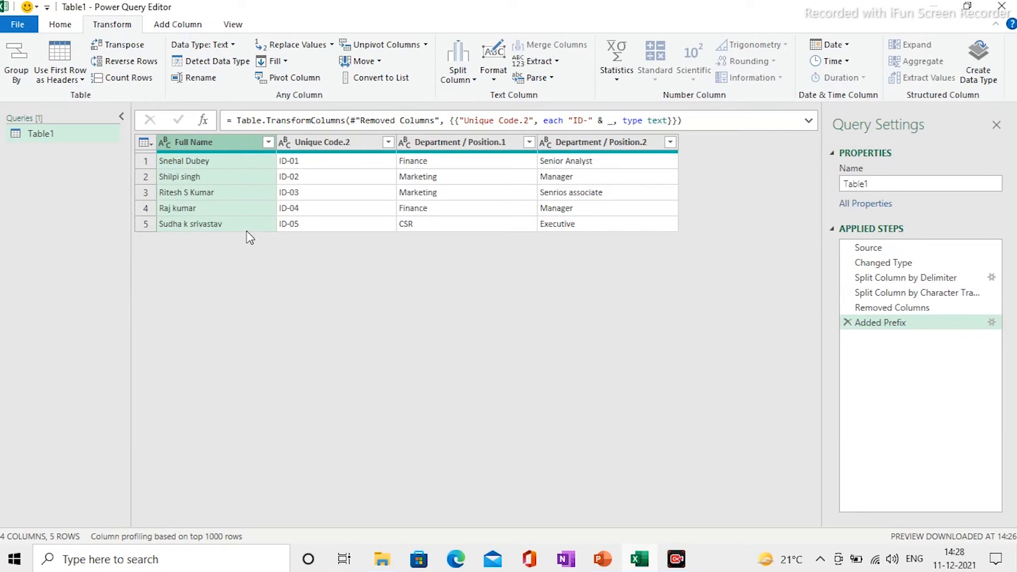
# - Extract the text before the space in Full Name into a new first-name column
pyautogui.click(176, 24)
pyautogui.click(314, 61)
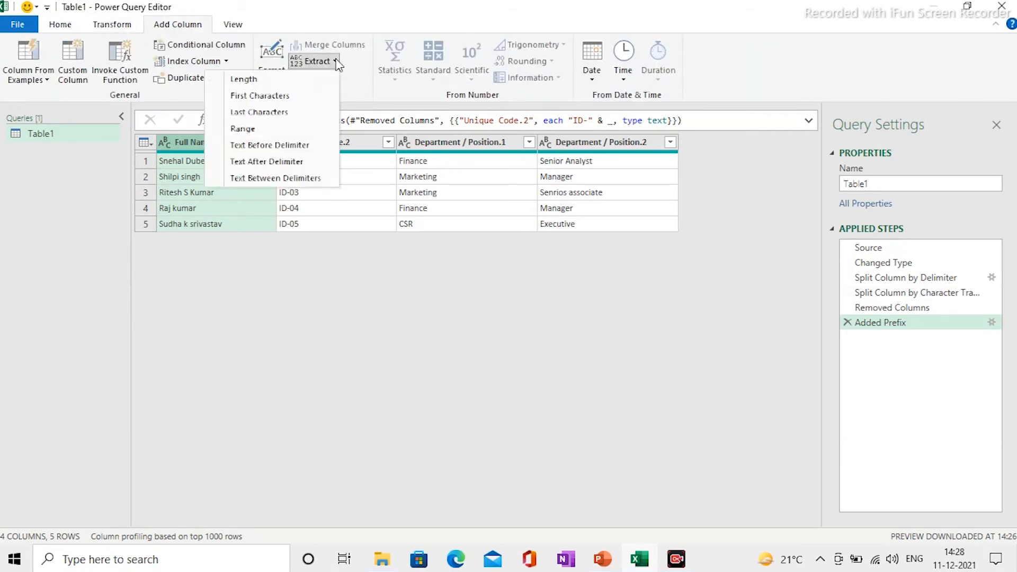
pyautogui.press('Escape')
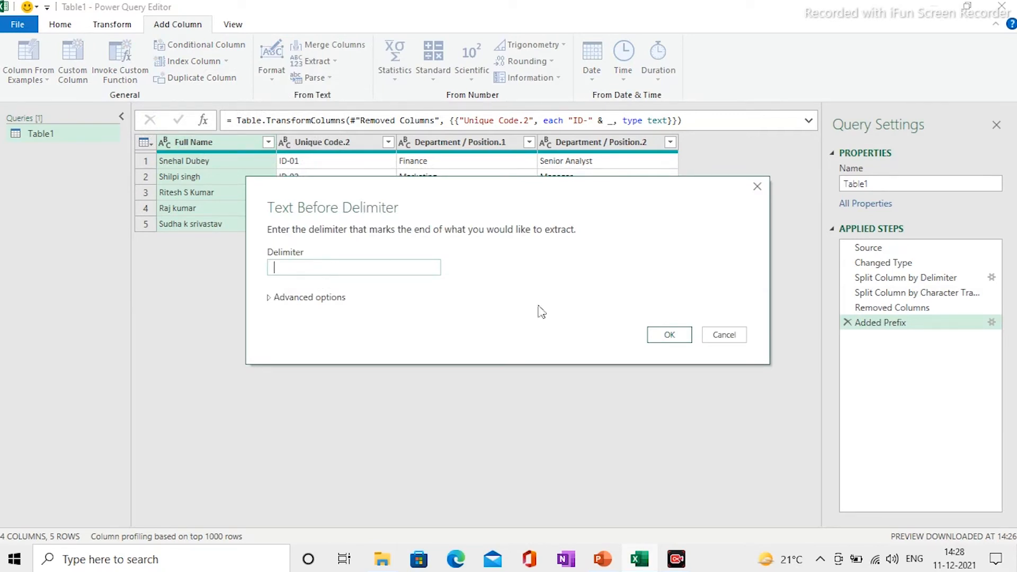
pyautogui.click(676, 339)
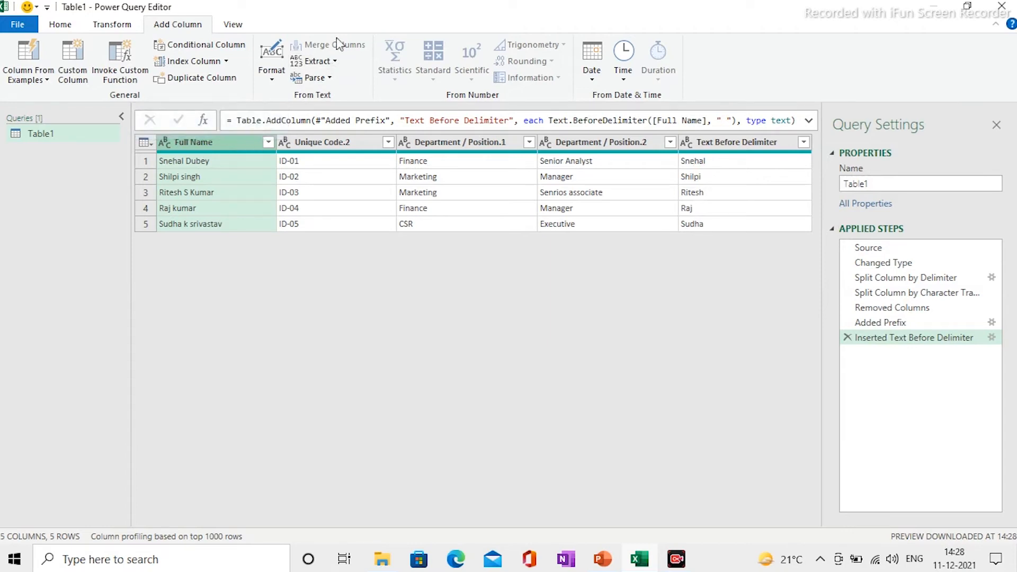
pyautogui.click(334, 62)
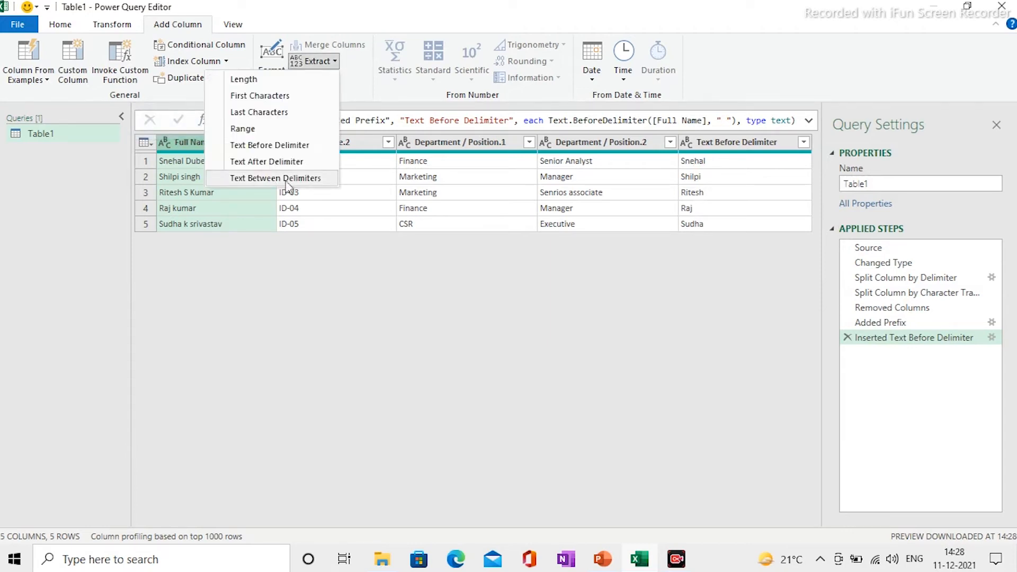
pyautogui.click(284, 162)
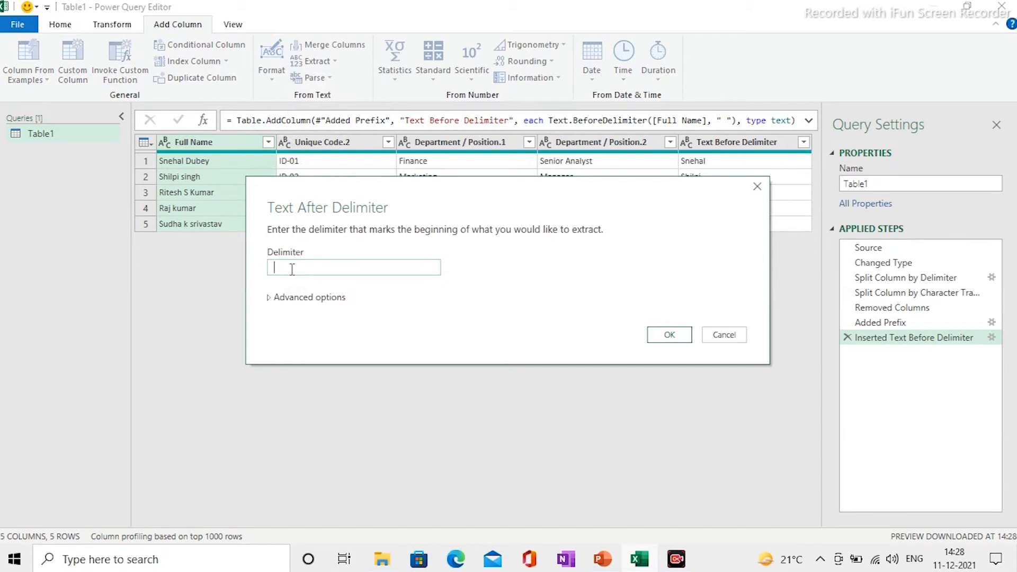
pyautogui.moveTo(430, 207); pyautogui.dragTo(556, 197)
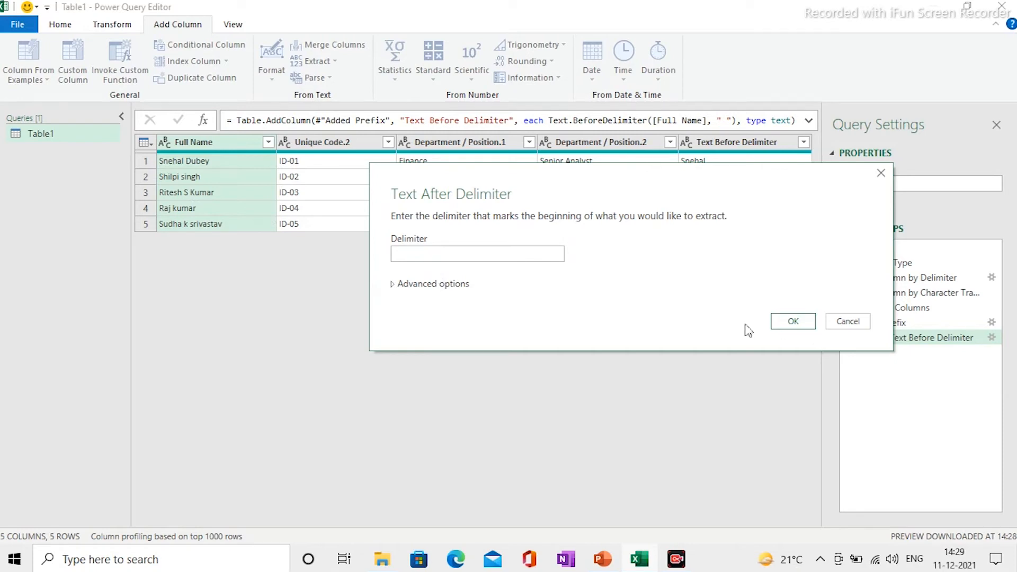
pyautogui.click(792, 322)
pyautogui.click(727, 523)
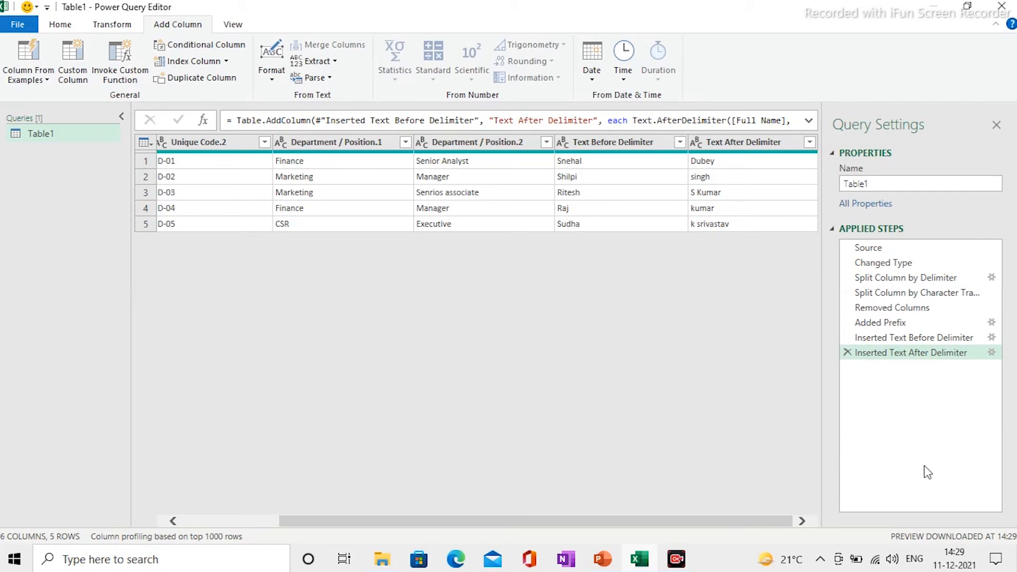
pyautogui.click(847, 353)
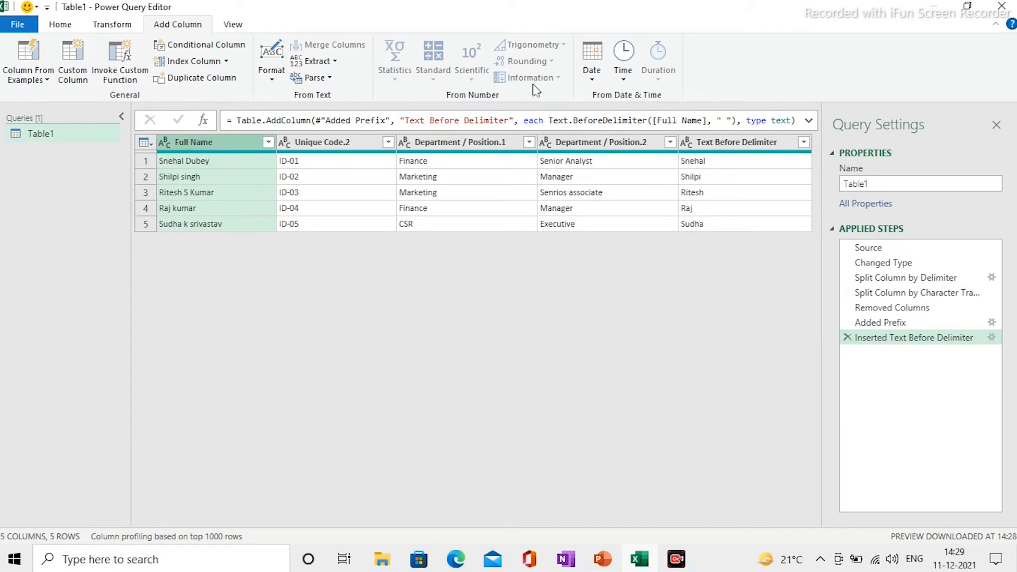
# - Extract the text after the last space in Full Name, scanning from the end, as surnames
pyautogui.click(339, 64)
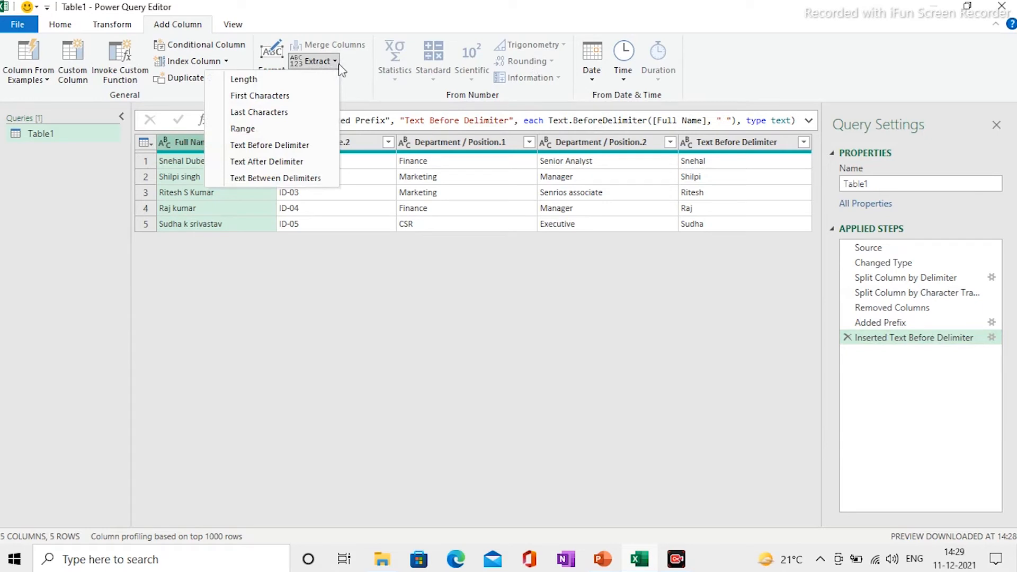
pyautogui.click(261, 165)
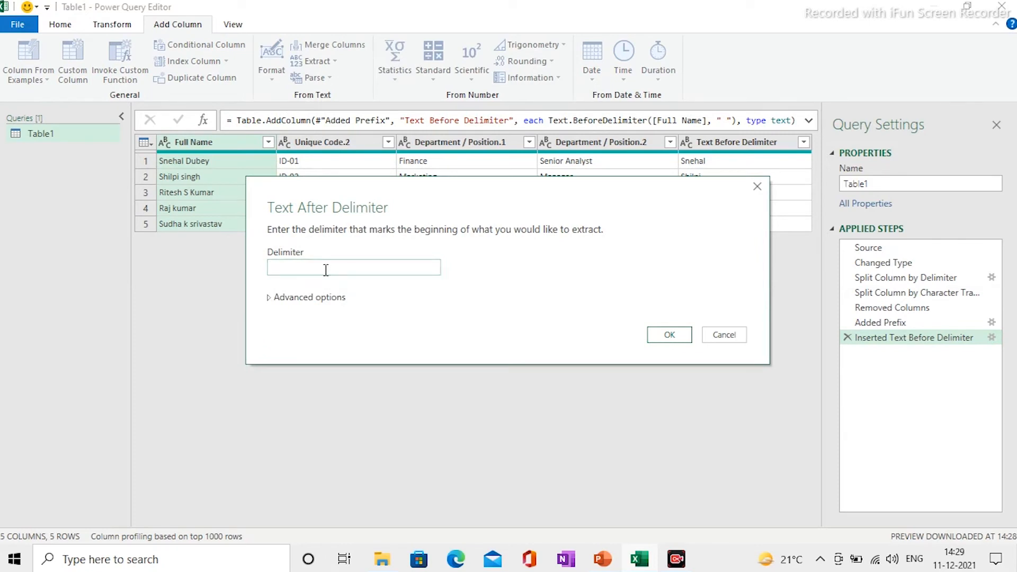
pyautogui.click(269, 297)
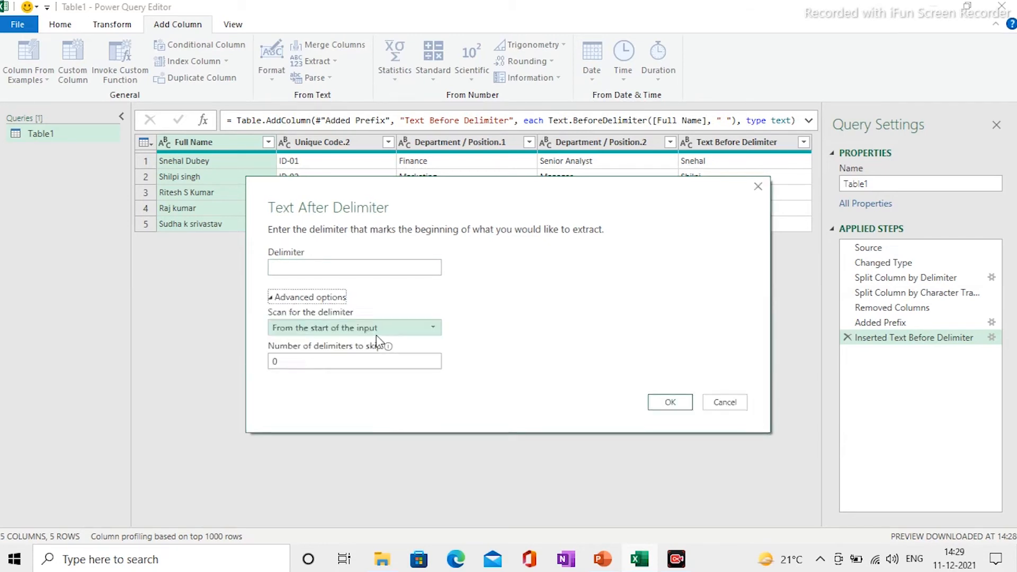
pyautogui.click(436, 328)
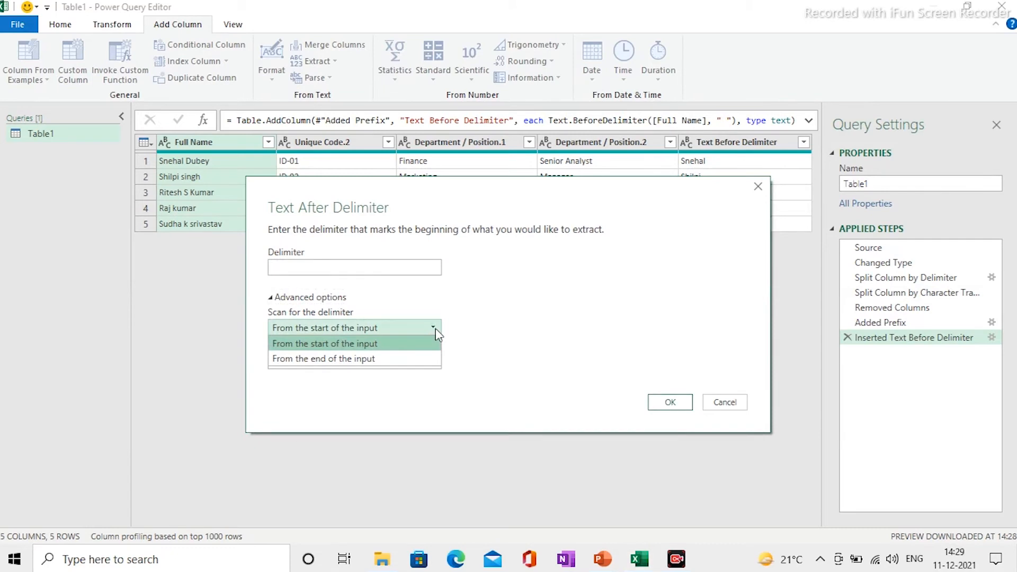
pyautogui.click(345, 359)
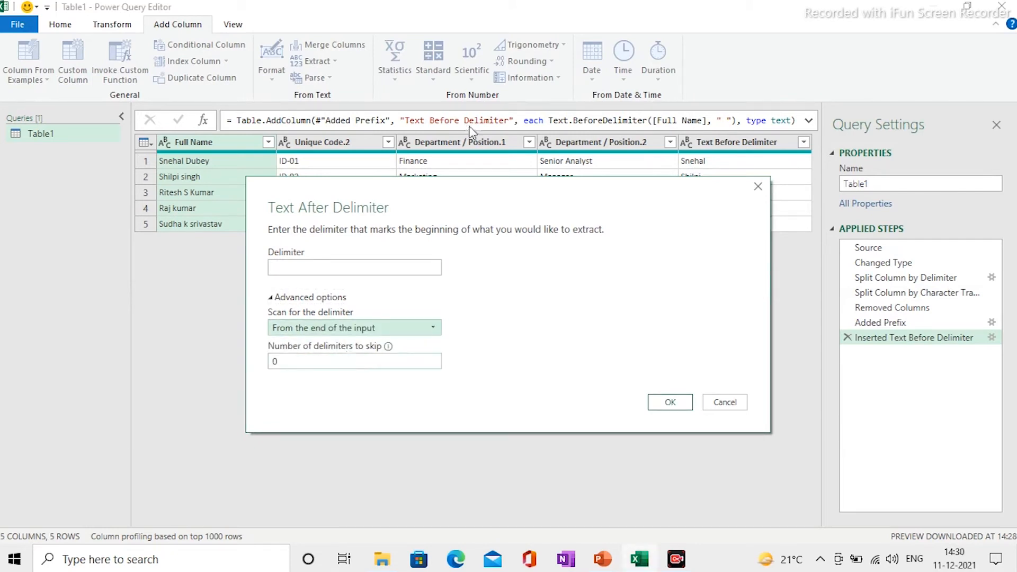
pyautogui.moveTo(481, 186); pyautogui.dragTo(670, 181)
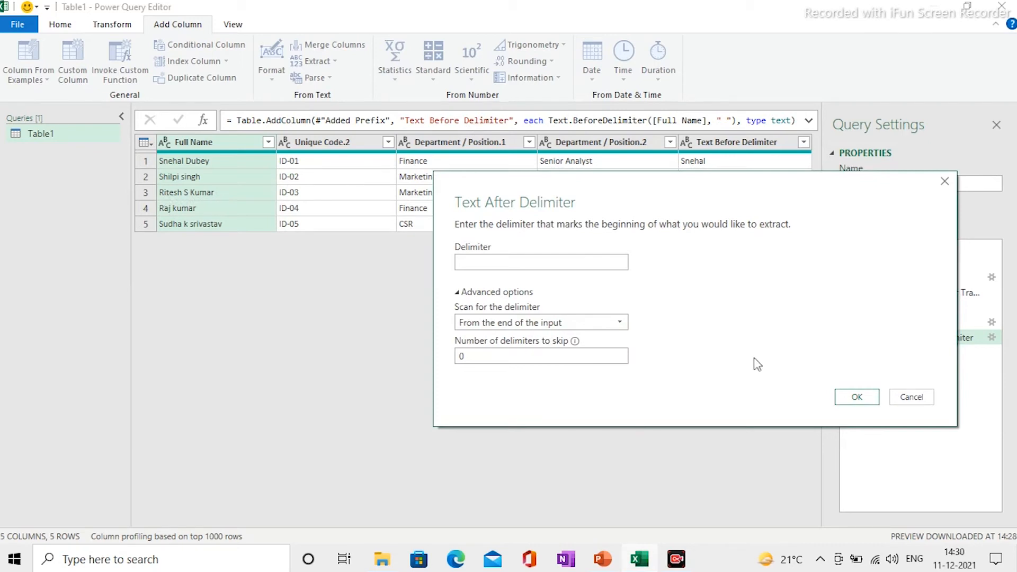
pyautogui.click(855, 398)
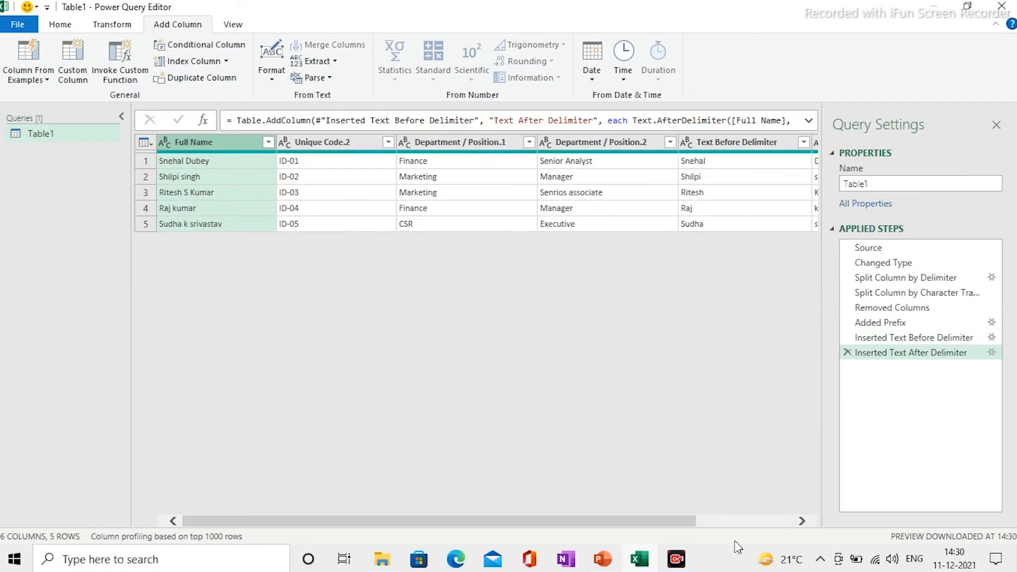
pyautogui.click(744, 521)
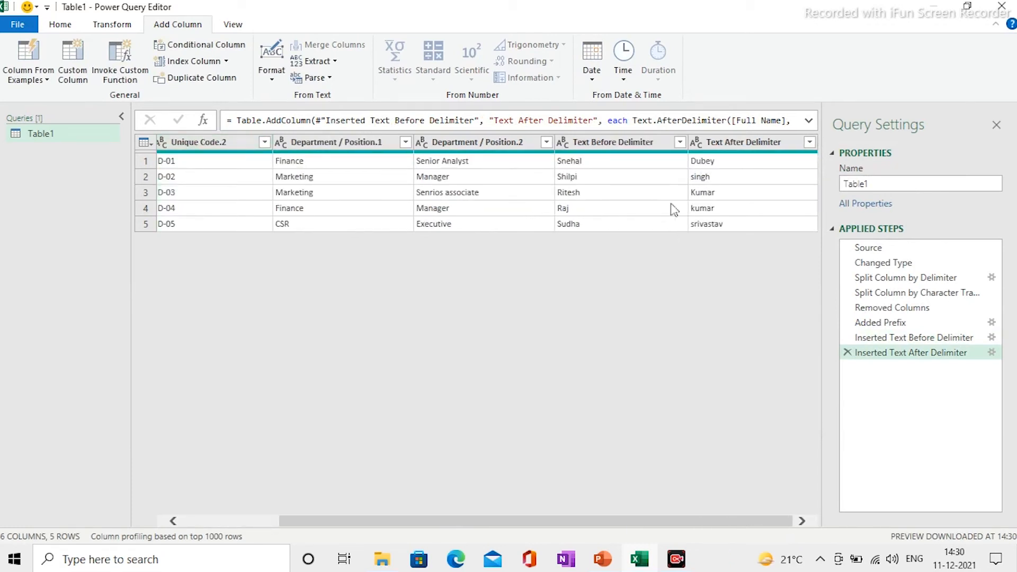
# - Delete the Full Name column and select the Text After Delimiter column
pyautogui.moveTo(588, 526); pyautogui.dragTo(490, 524)
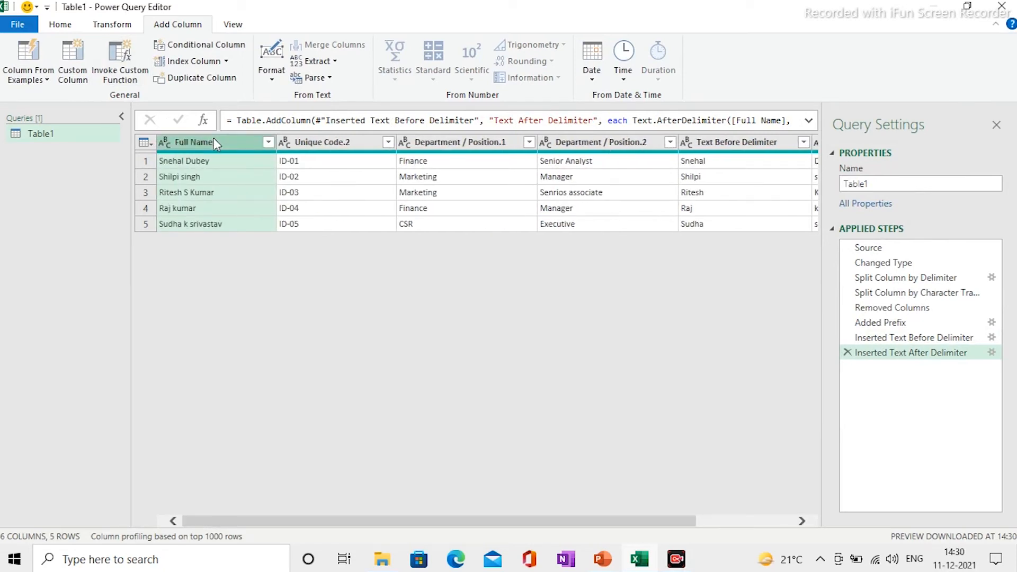
pyautogui.press('Delete')
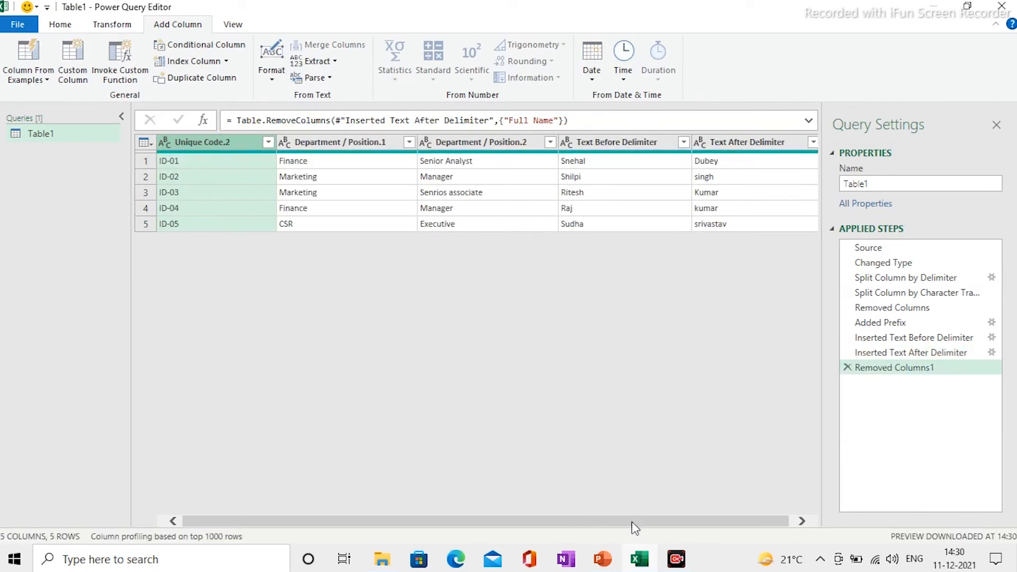
pyautogui.click(750, 142)
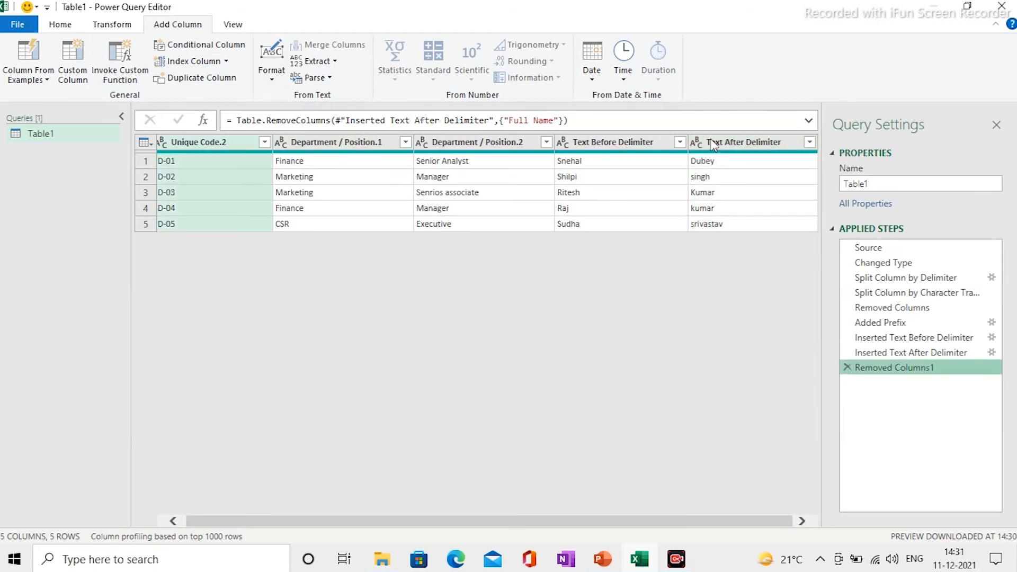
pyautogui.click(714, 142)
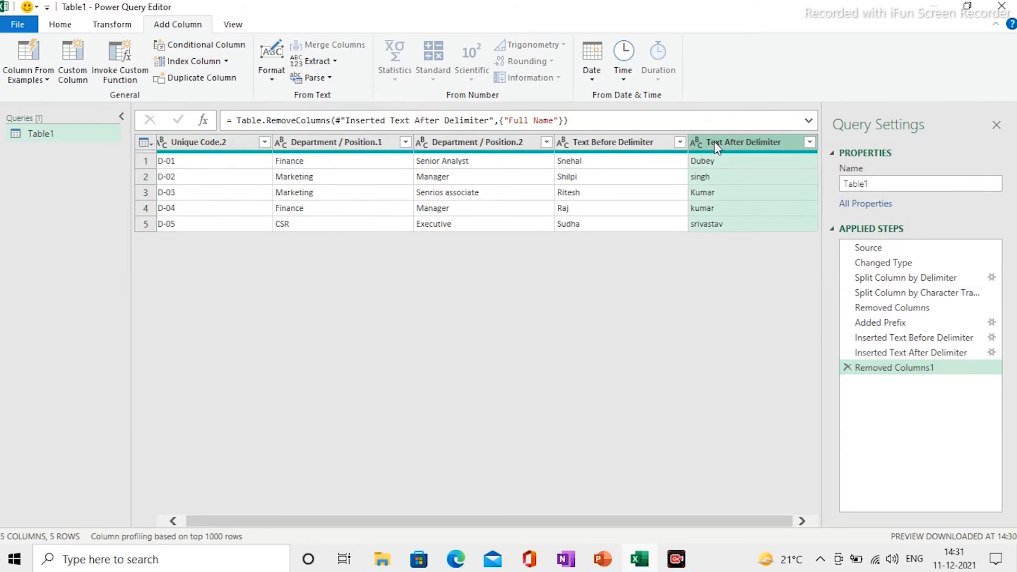
# - Capitalize each word of the surnames in the Text After Delimiter column
pyautogui.click(106, 27)
pyautogui.click(501, 82)
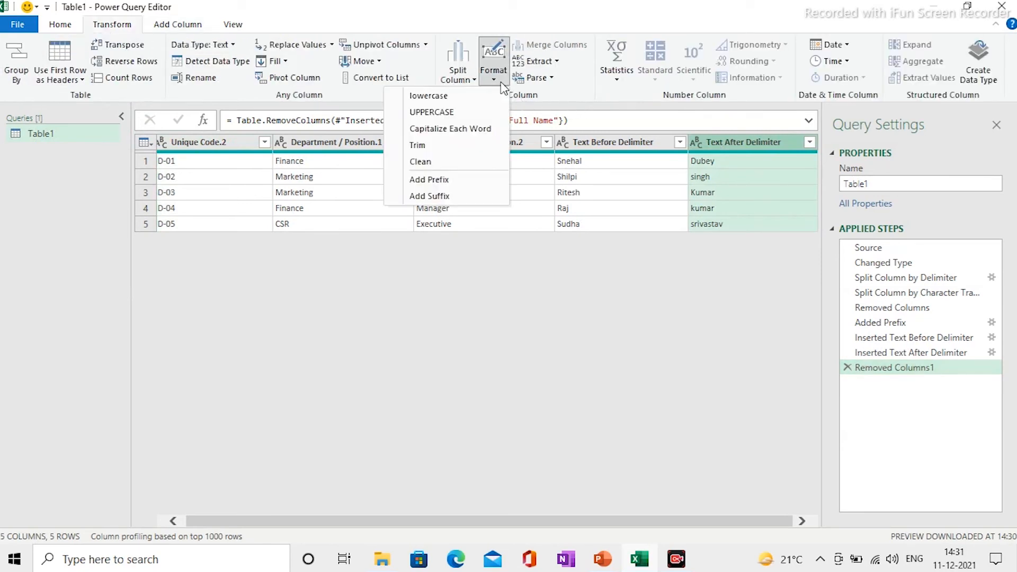
pyautogui.click(464, 128)
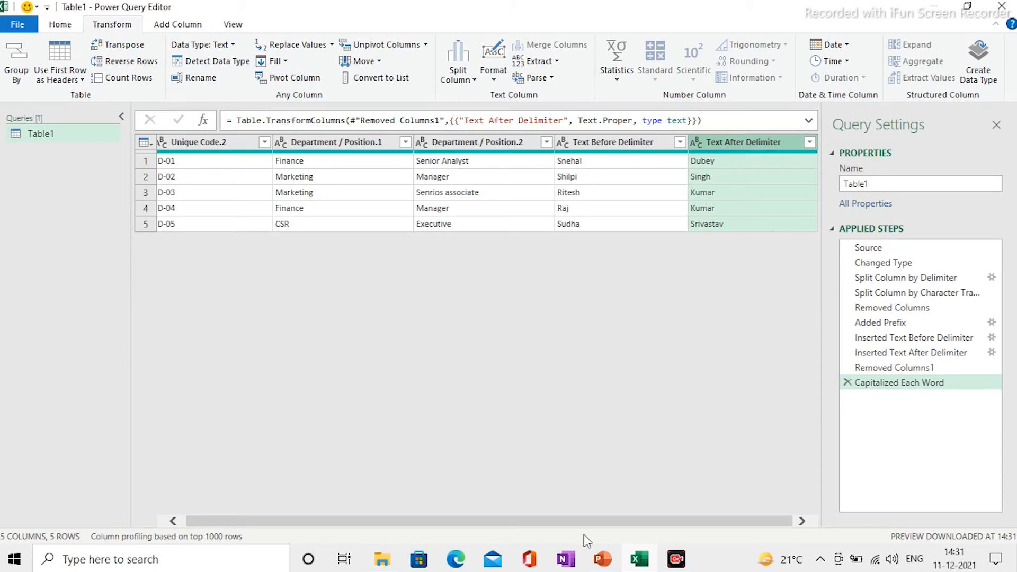
# - Close the editor with Close & Load To, loading into the existing worksheet
pyautogui.moveTo(572, 520); pyautogui.dragTo(532, 524)
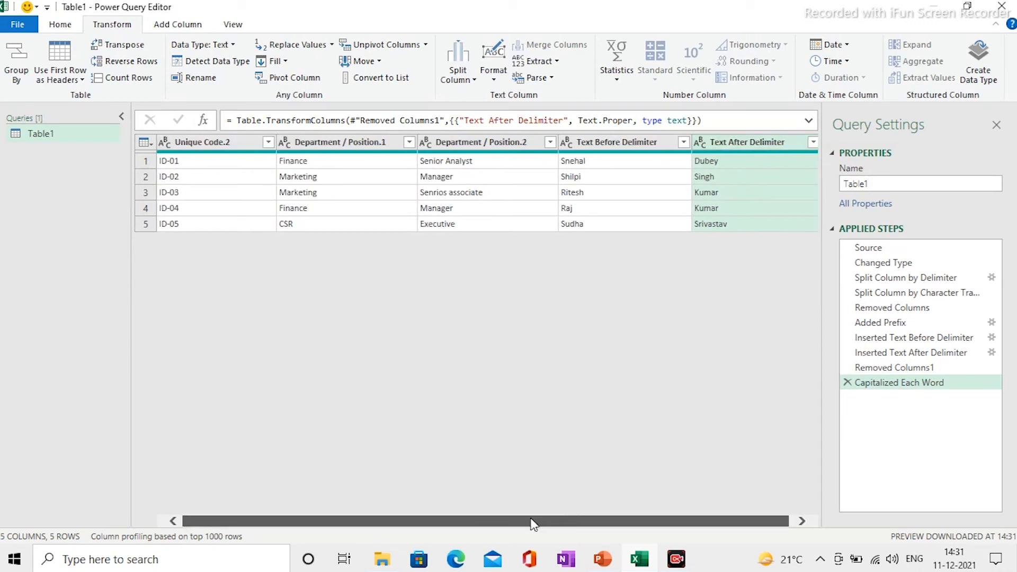
pyautogui.click(30, 28)
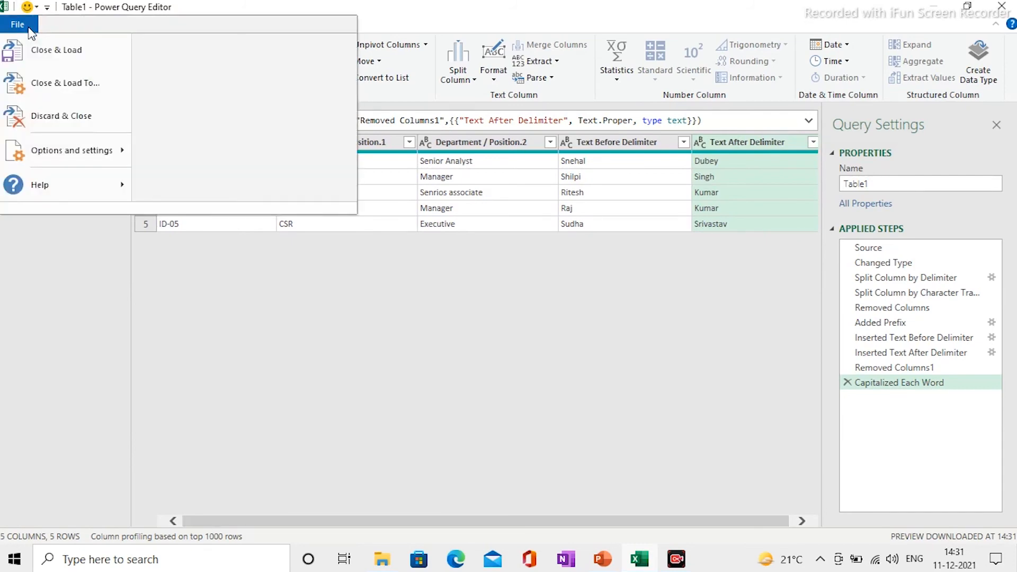
pyautogui.click(67, 87)
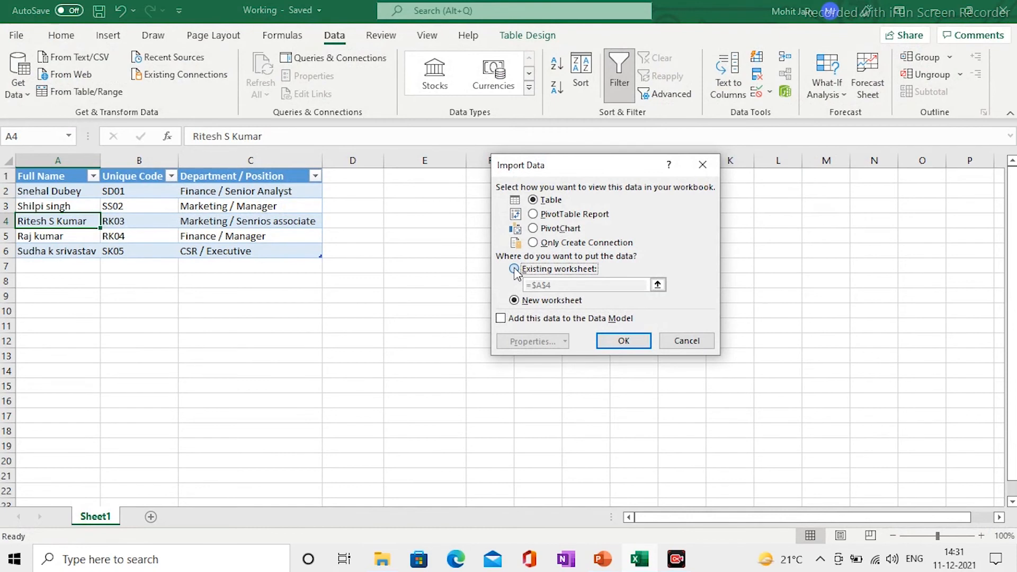
pyautogui.click(514, 269)
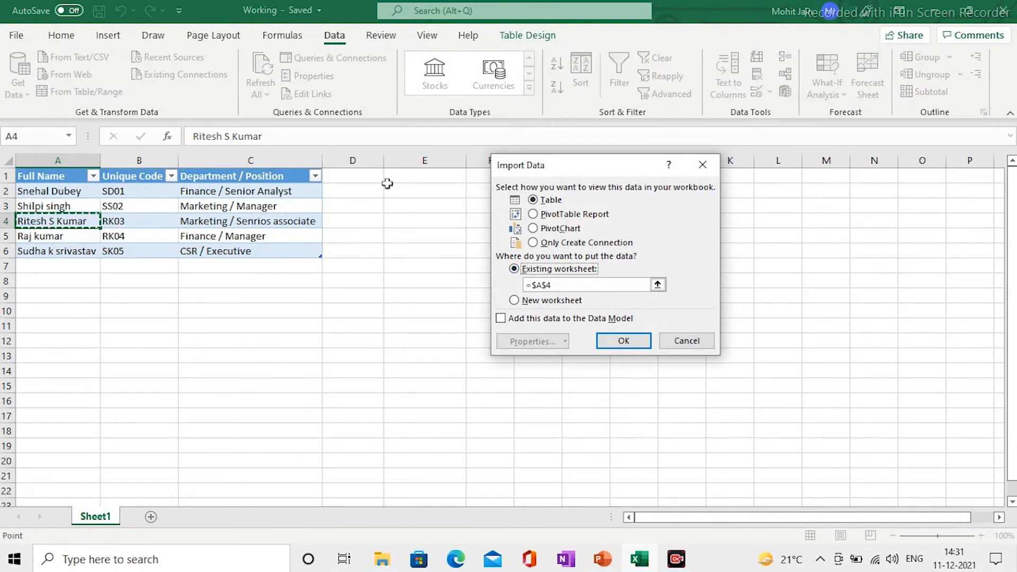
# - Load the query results as a table at cell E1 and zoom the sheet to 90%
pyautogui.click(411, 178)
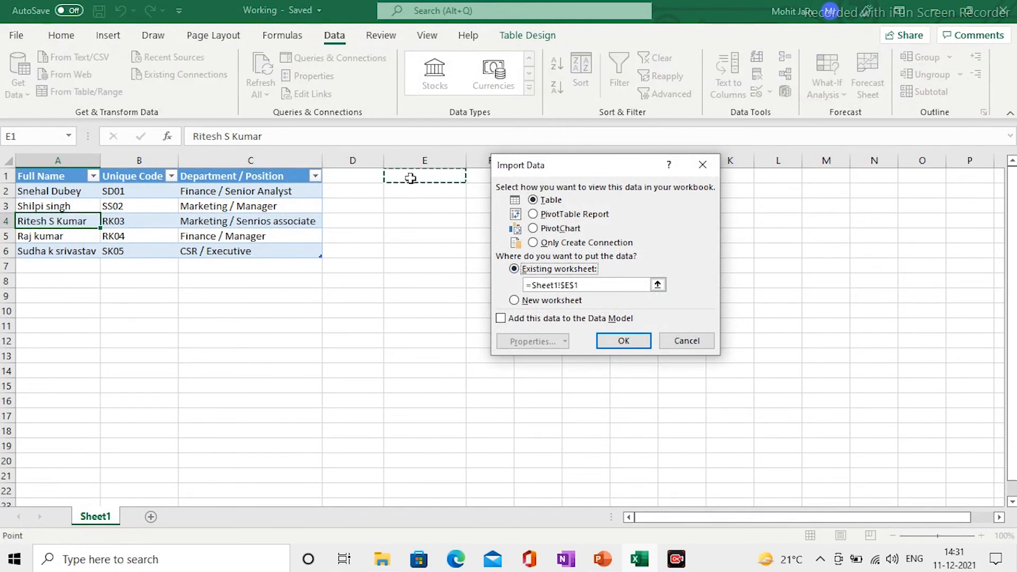
pyautogui.click(606, 344)
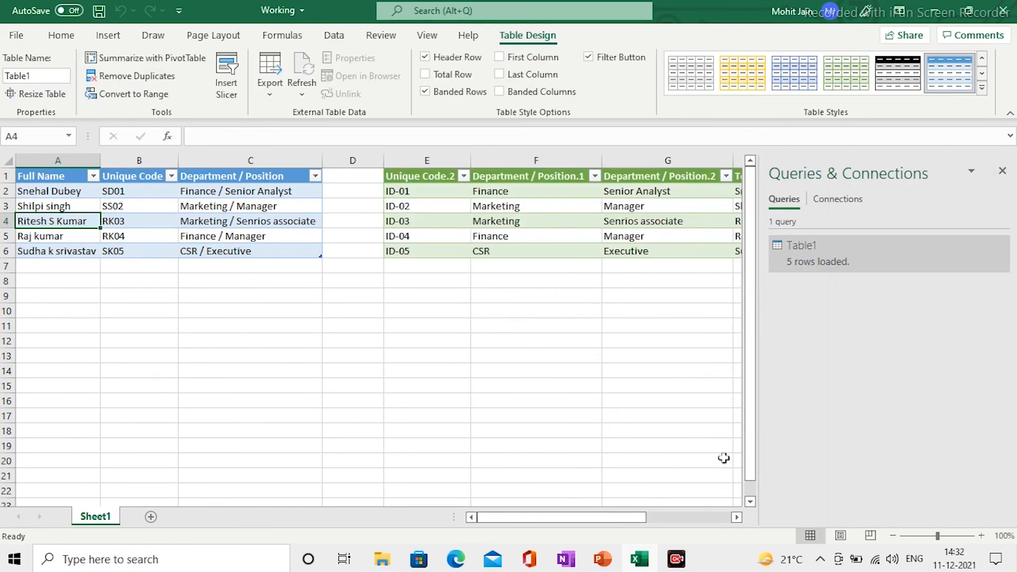
pyautogui.click(893, 535)
pyautogui.click(604, 348)
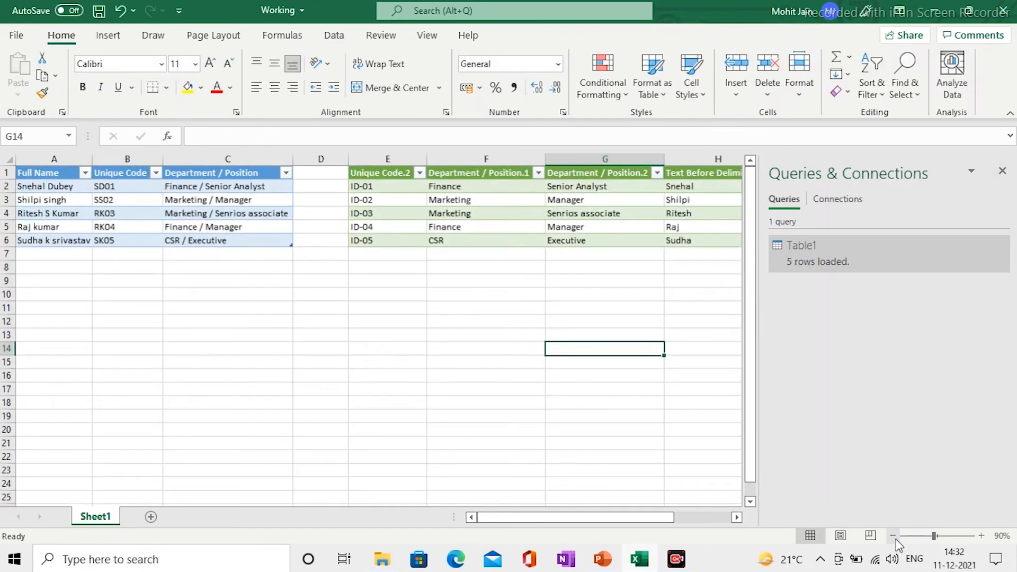
# - Select the table cells of row 6, the last row of the source employee table
pyautogui.click(216, 294)
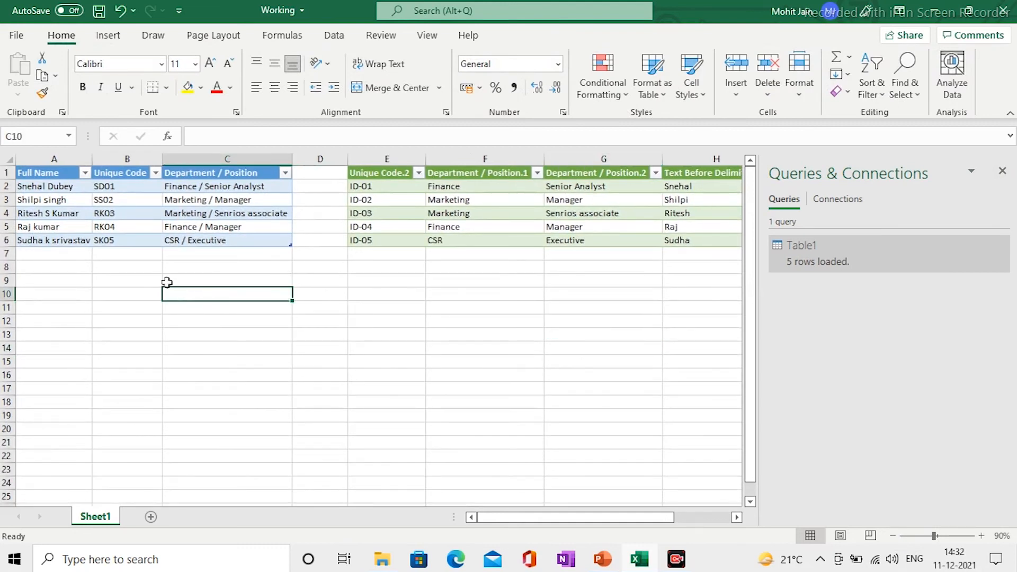
pyautogui.click(159, 242)
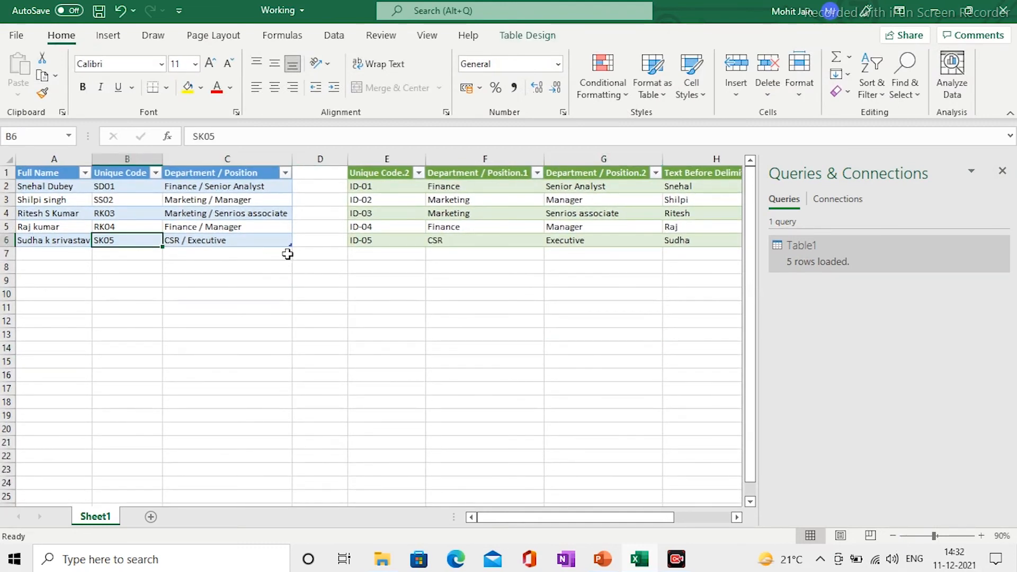
pyautogui.press('Left')
pyautogui.hotkey('shift', 'Right')
pyautogui.hotkey('shift', 'Right')
pyautogui.hotkey('shift', 'Right')
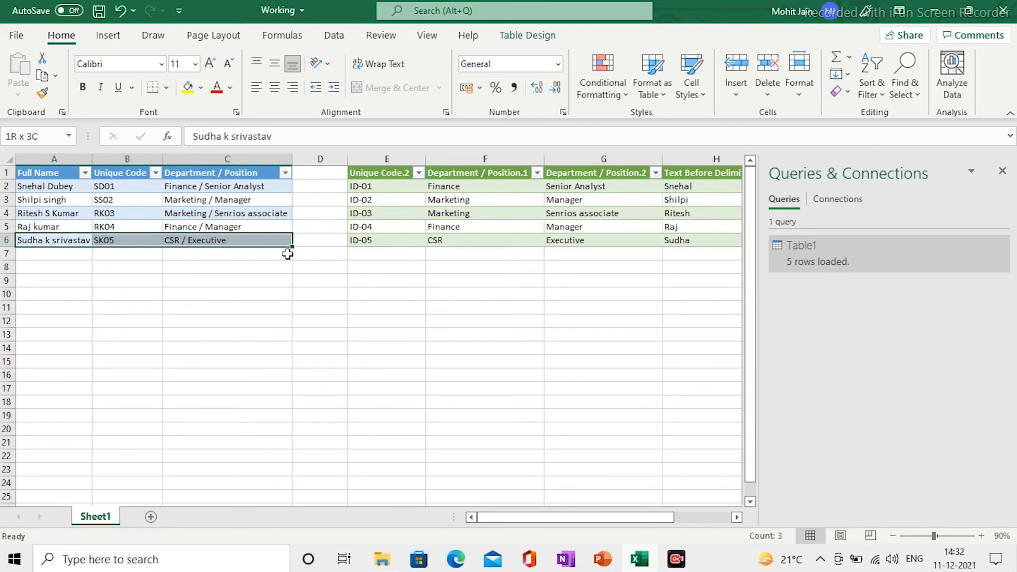
pyautogui.hotkey('shift', 'Left')
pyautogui.hotkey('shift', 'F10')
# - Insert a new empty row below the source employee table and move to its name cell
pyautogui.moveTo(205, 270)
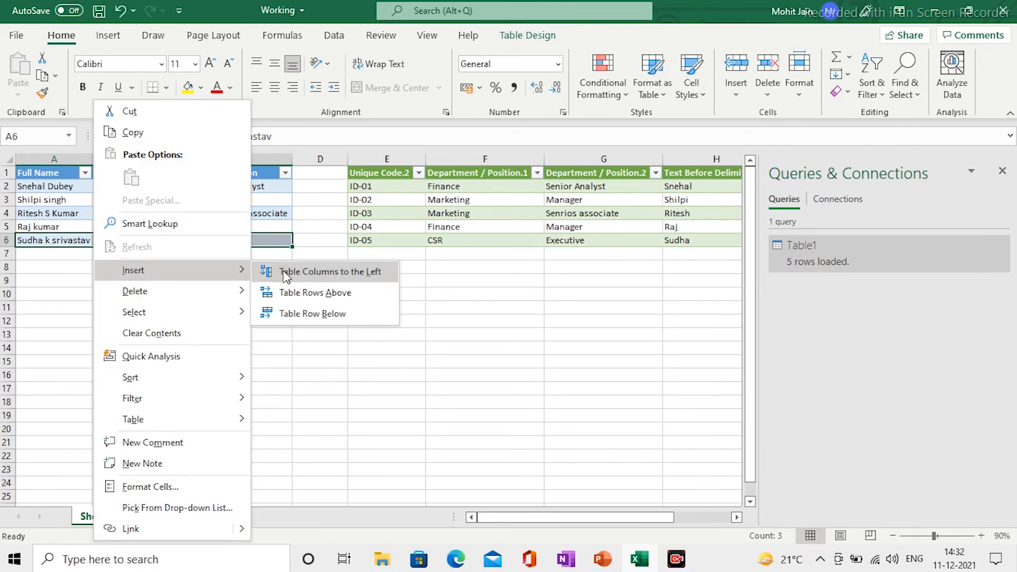
pyautogui.click(309, 318)
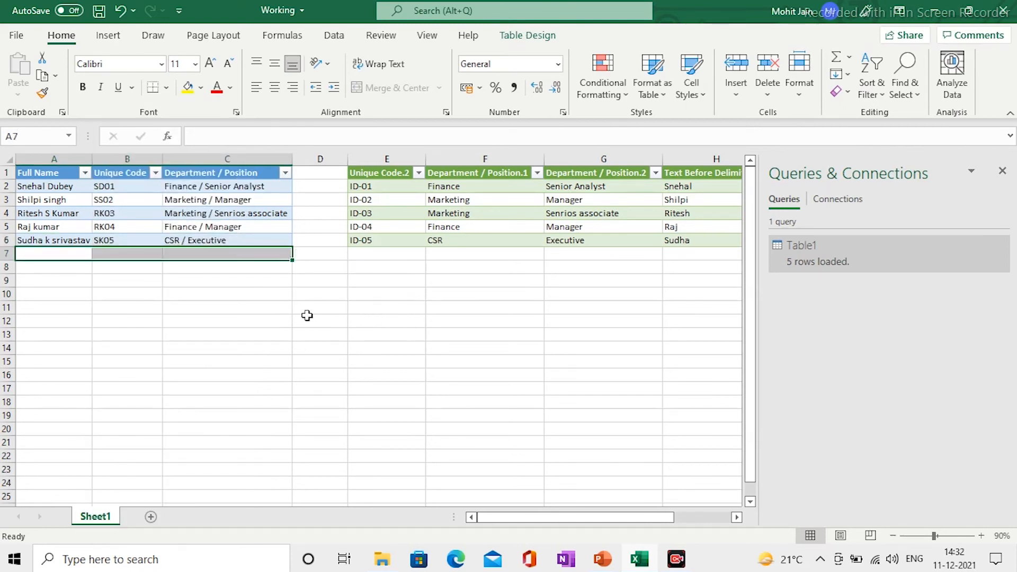
pyautogui.press('Up')
pyautogui.press('Up')
pyautogui.press('Down')
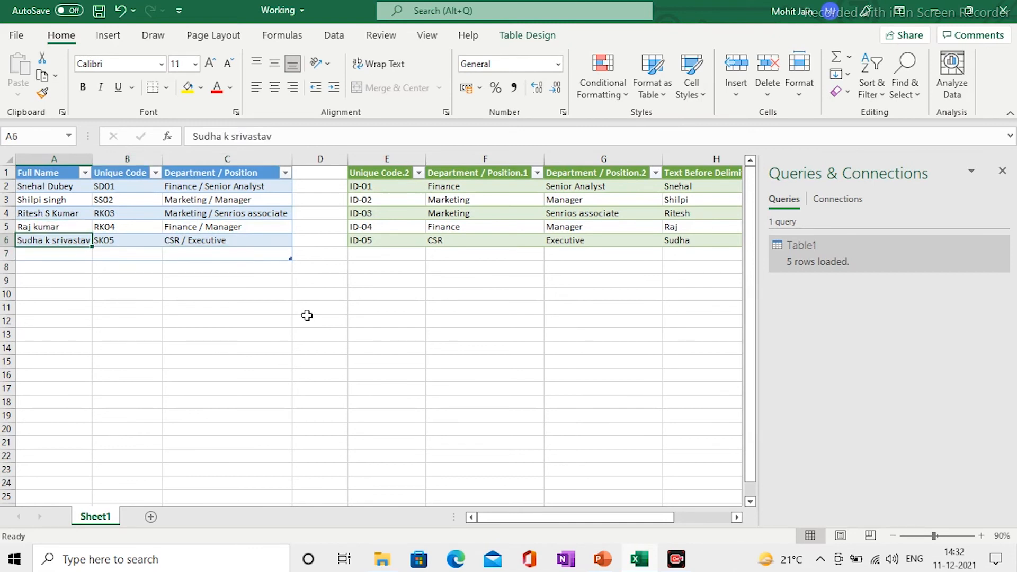
pyautogui.press('Down')
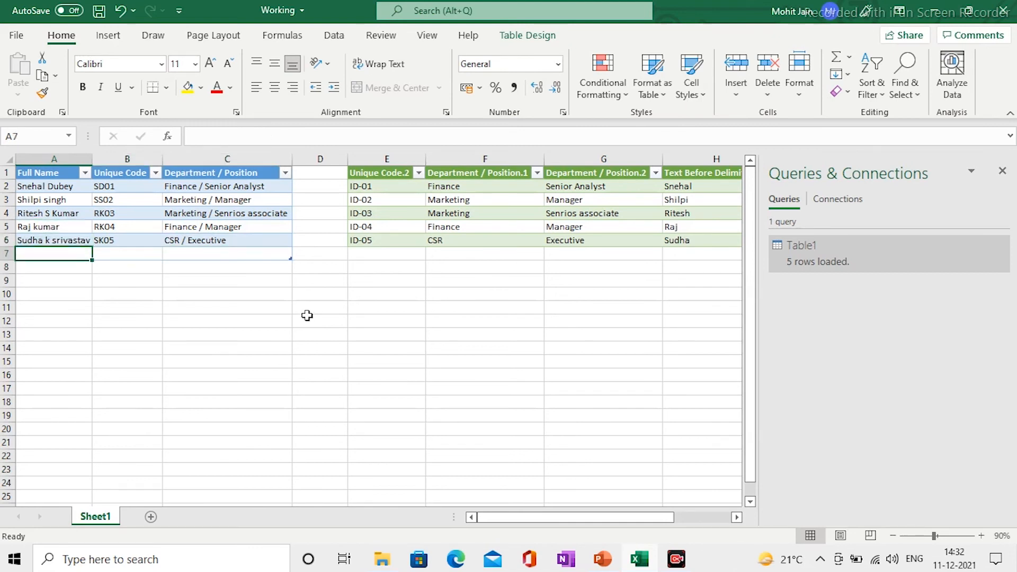
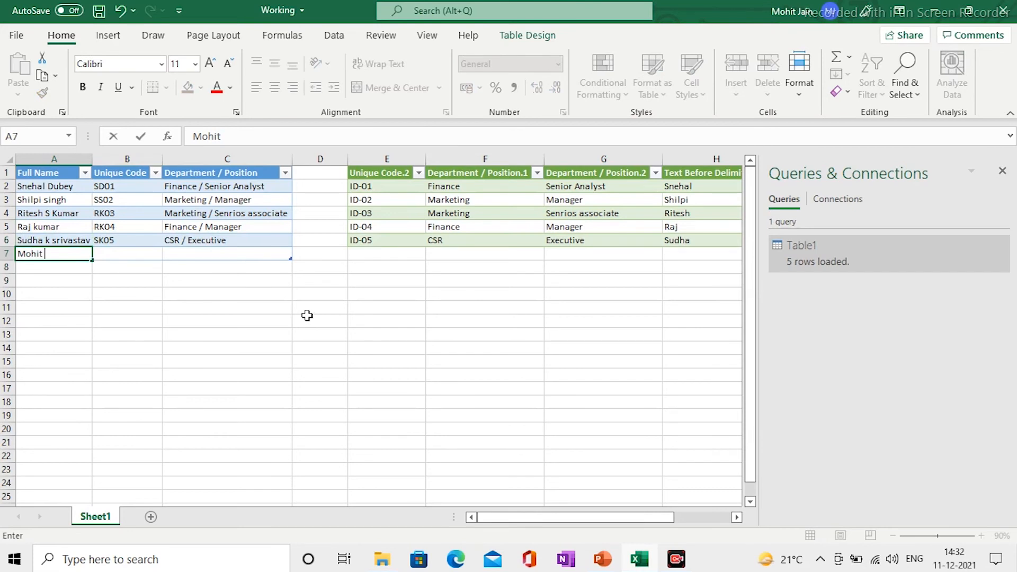
# - Enter the new employee's full name and unique code in the new row
pyautogui.press('Tab')
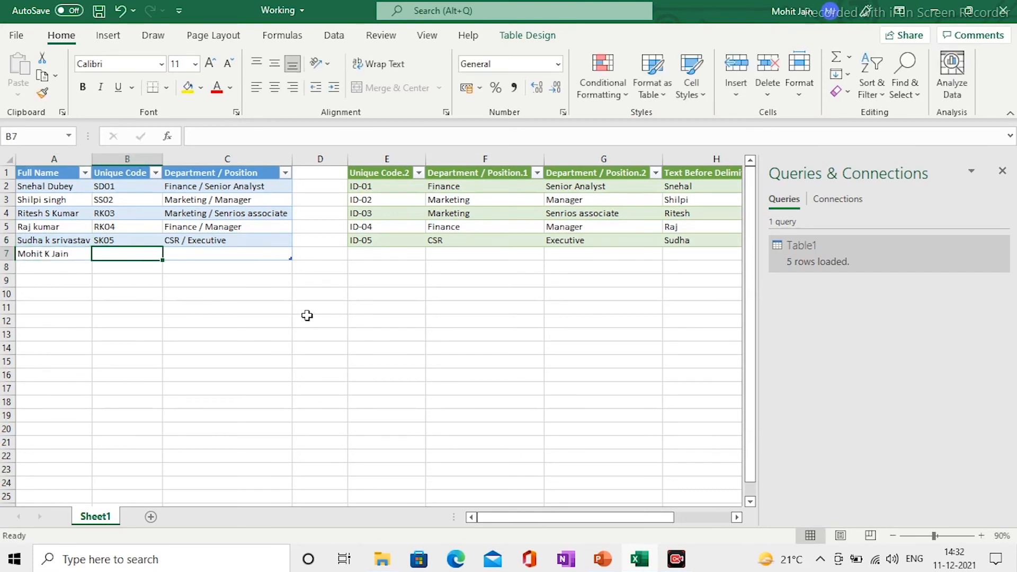
pyautogui.write('MJ06')
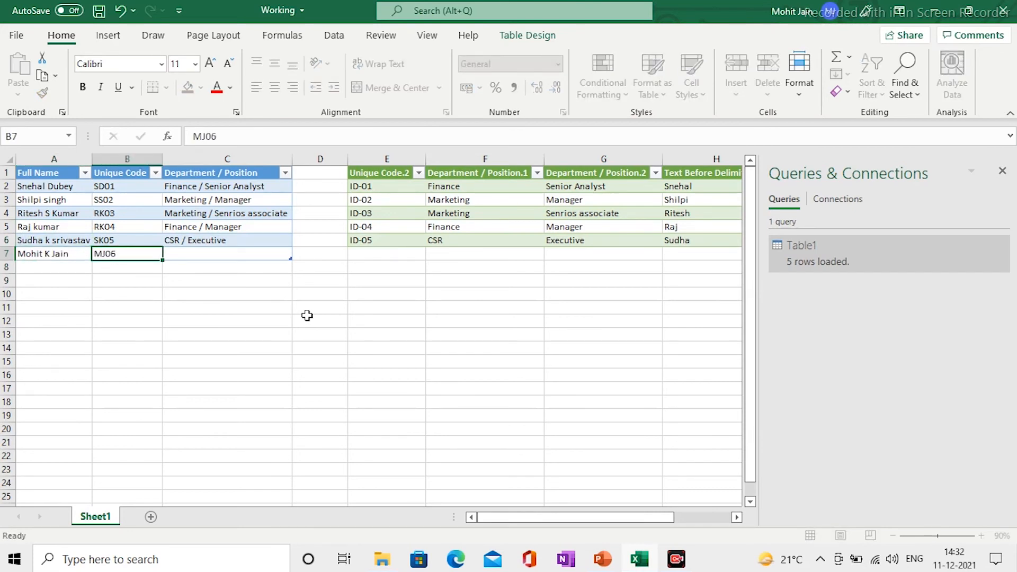
pyautogui.press('Tab')
# - Fill the department/position from the row above and change it to CSR / Manager
pyautogui.hotkey('ctrl', 'd')
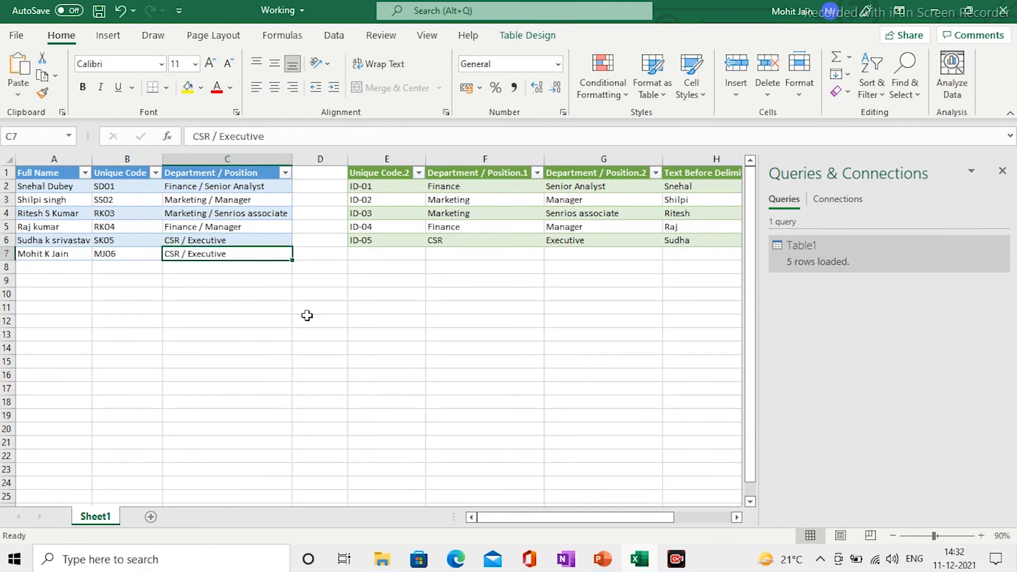
pyautogui.press('F2')
pyautogui.press('BackSpace')
pyautogui.press('BackSpace')
pyautogui.press('BackSpace')
pyautogui.press('BackSpace')
pyautogui.press('BackSpace')
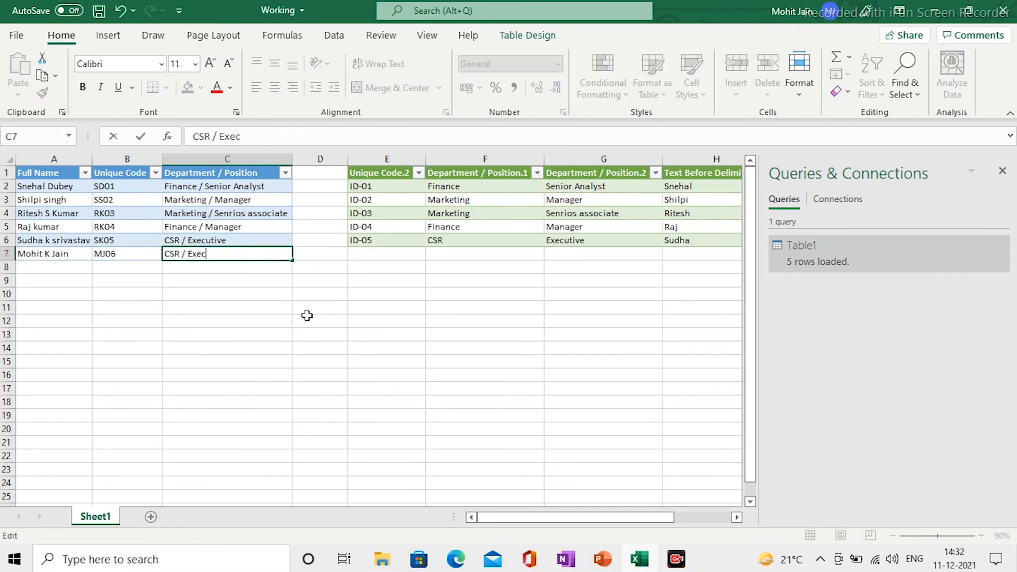
pyautogui.press('BackSpace')
pyautogui.press('BackSpace')
pyautogui.press('BackSpace')
pyautogui.press('BackSpace')
pyautogui.write('Managwe')
pyautogui.press('BackSpace')
pyautogui.press('BackSpace')
pyautogui.write('er')
pyautogui.press('Return')
# - Refresh the output table to pull in the ID-06 row, then reopen Table1 in Power Query Editor
pyautogui.click(500, 227)
pyautogui.rightClick(499, 226)
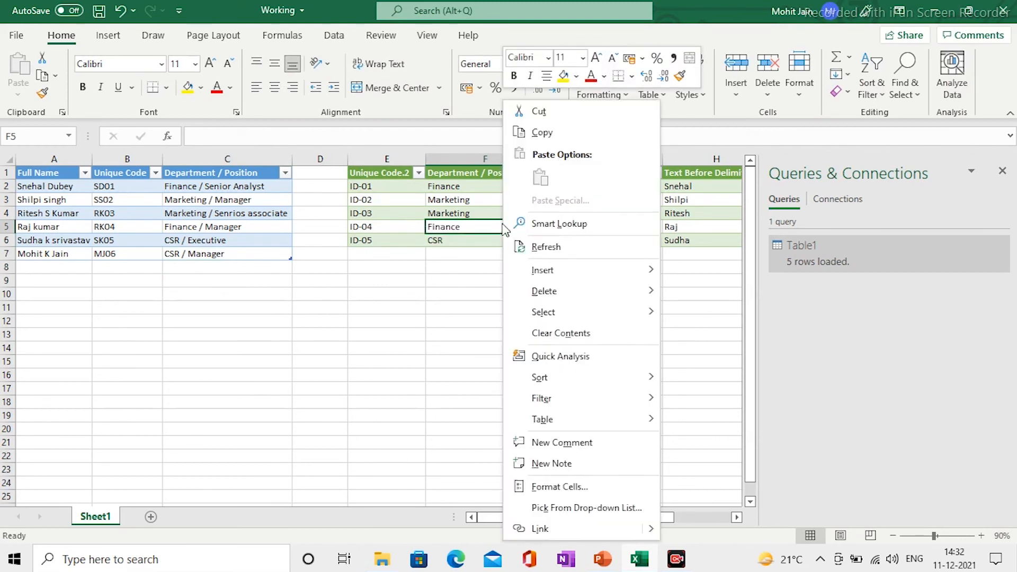
pyautogui.click(551, 255)
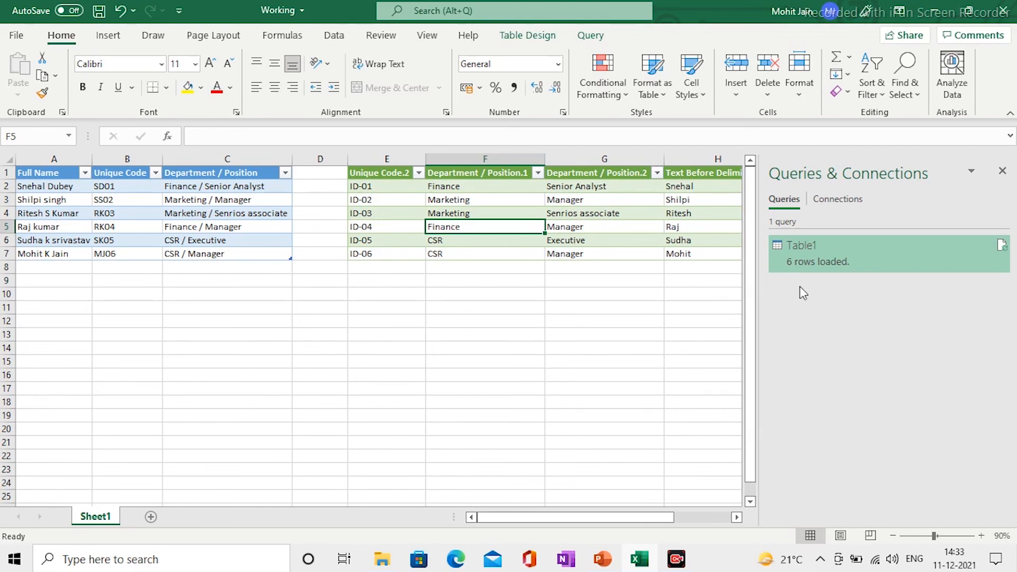
pyautogui.doubleClick(806, 251)
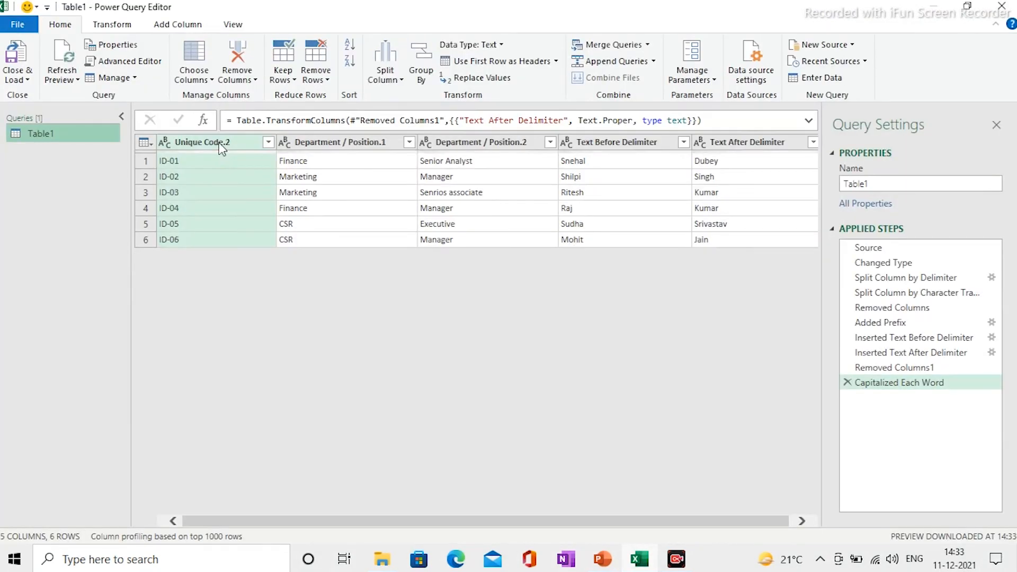
# - Rename the first two columns to Unique Code and Department
pyautogui.doubleClick(220, 144)
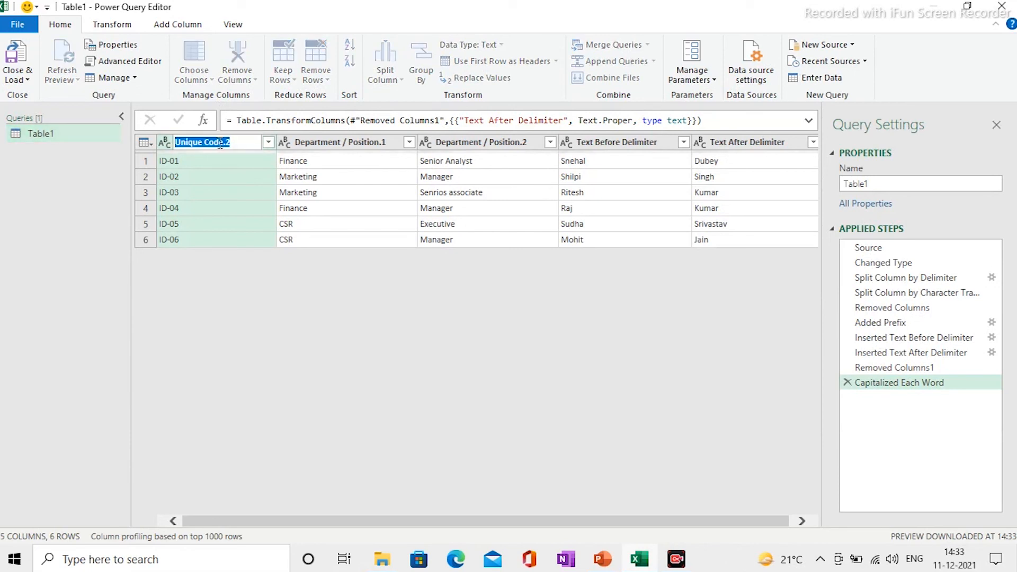
pyautogui.write('Unique Code')
pyautogui.press('Return')
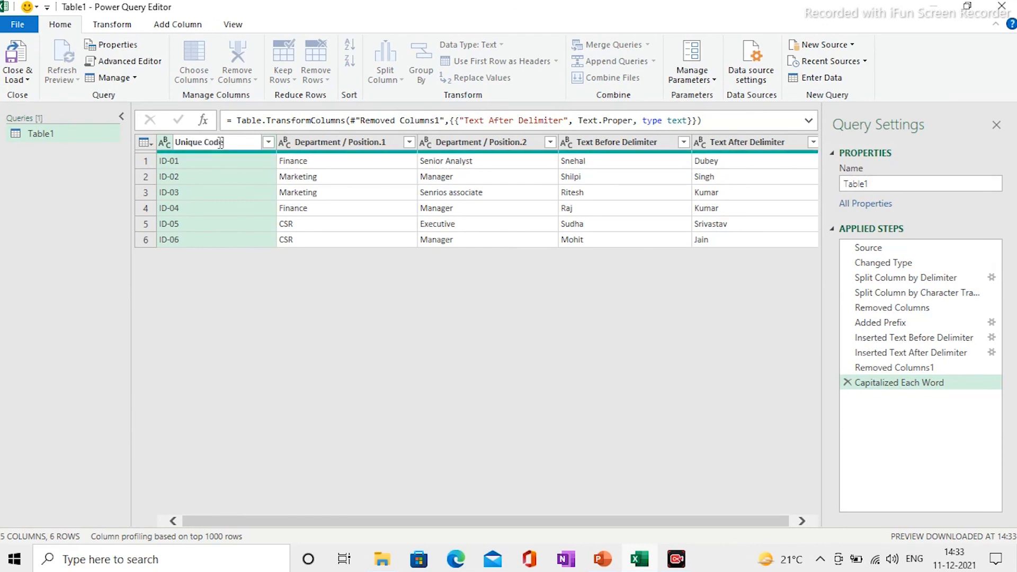
pyautogui.doubleClick(313, 142)
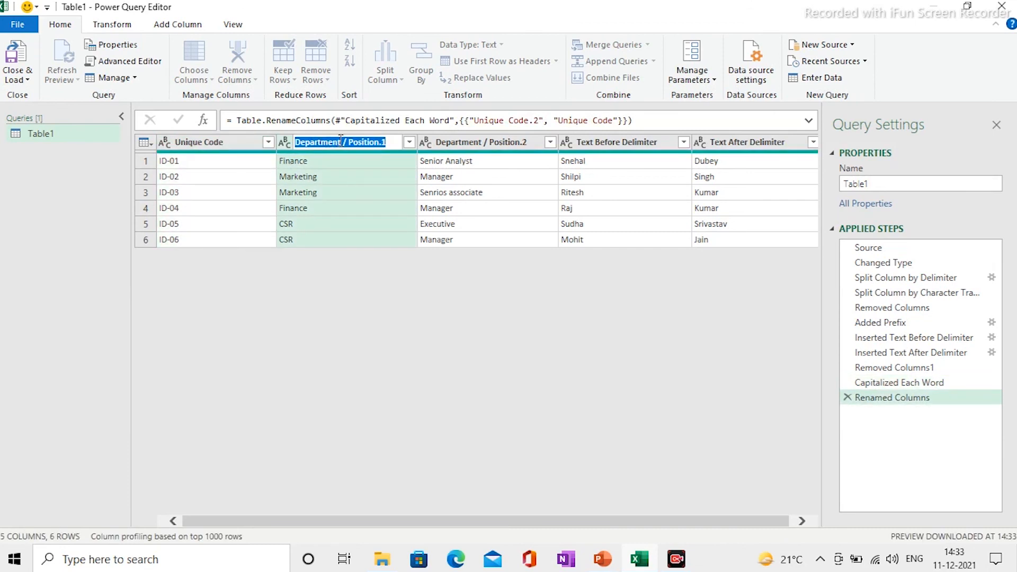
pyautogui.click(345, 142)
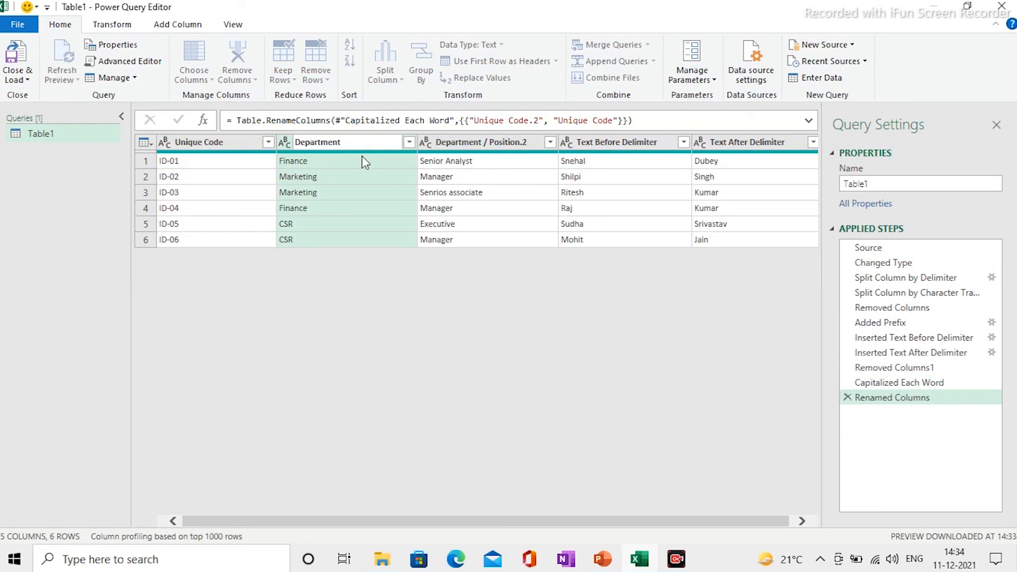
pyautogui.press('Return')
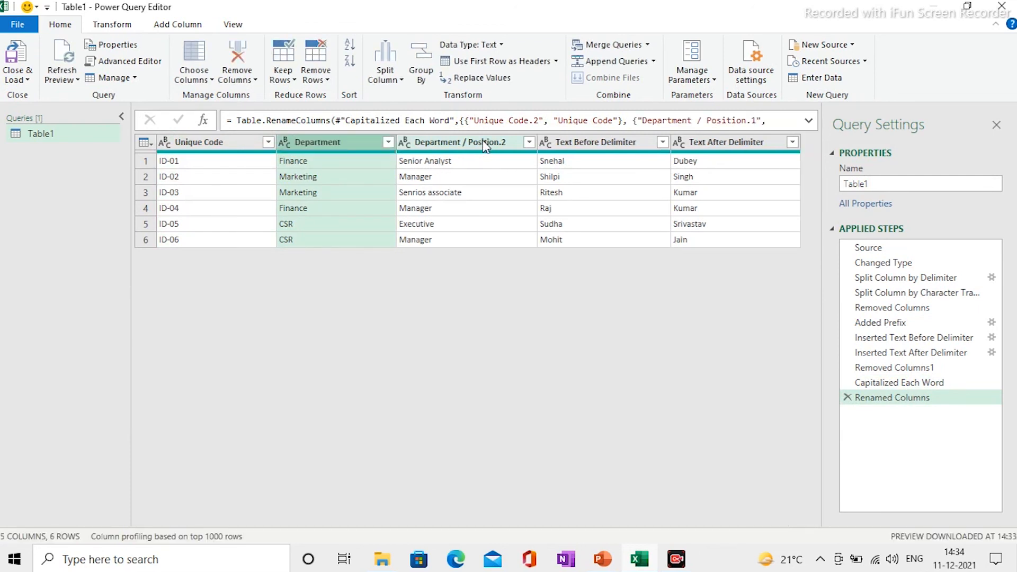
# - Rename the Department / Position.2 column to Position
pyautogui.click(483, 141)
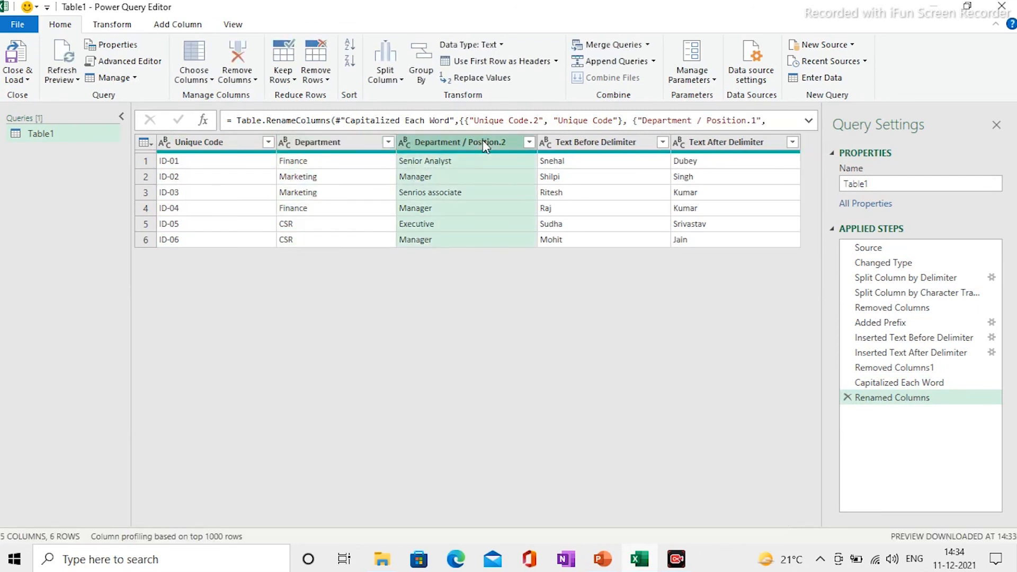
pyautogui.press('XF86AudioLowerVolume')
pyautogui.press('Right')
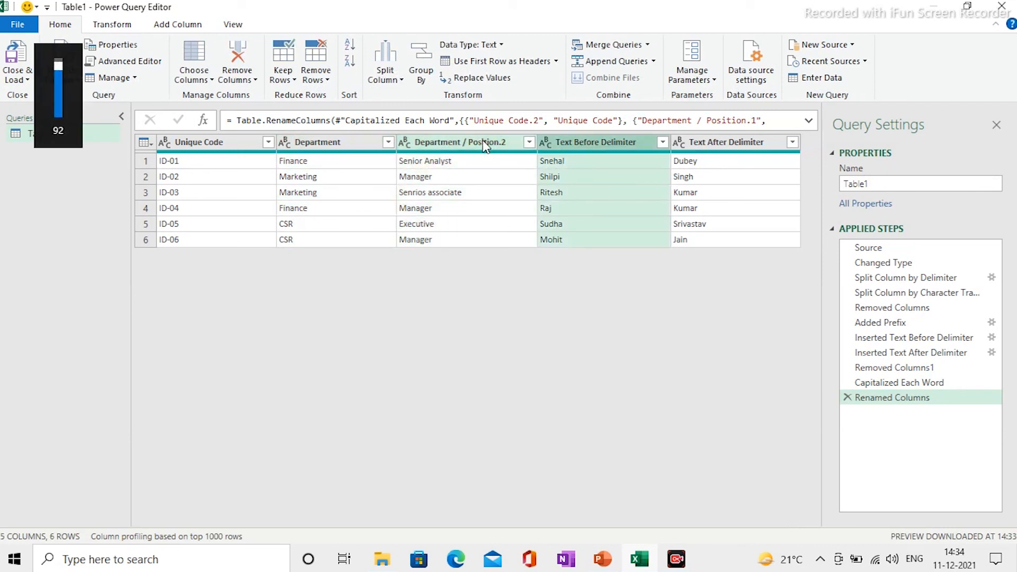
pyautogui.doubleClick(483, 142)
pyautogui.click(509, 143)
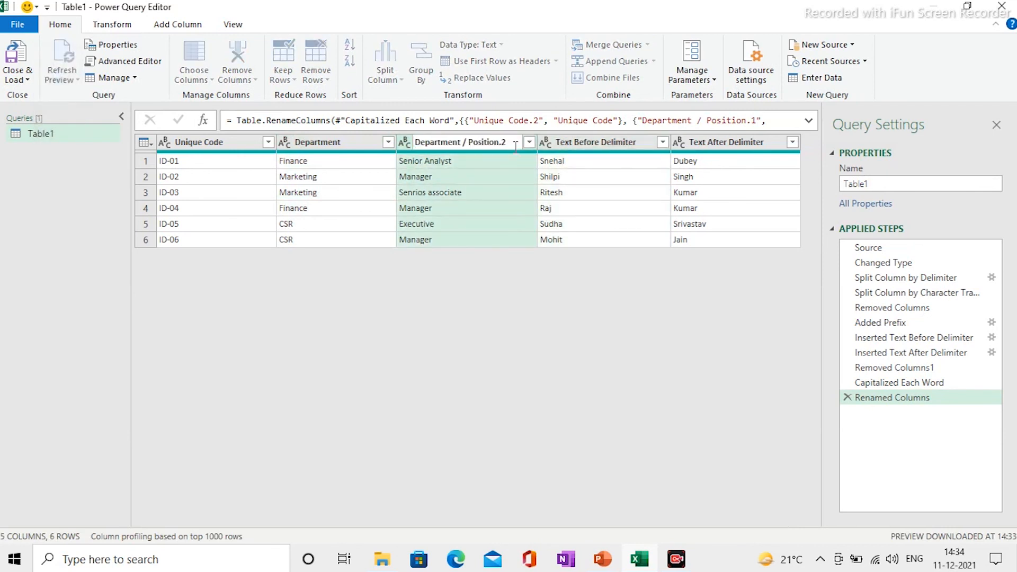
pyautogui.press('BackSpace')
pyautogui.press('BackSpace')
pyautogui.press('Left')
pyautogui.press('Left')
pyautogui.press('Left')
pyautogui.press('Left')
pyautogui.press('Left')
pyautogui.press('Left')
pyautogui.press('Left')
pyautogui.press('BackSpace')
pyautogui.press('BackSpace')
pyautogui.press('BackSpace')
pyautogui.press('BackSpace')
pyautogui.press('BackSpace')
pyautogui.press('BackSpace')
pyautogui.press('BackSpace')
pyautogui.press('BackSpace')
pyautogui.press('BackSpace')
pyautogui.press('BackSpace')
pyautogui.press('BackSpace')
pyautogui.press('BackSpace')
pyautogui.press('BackSpace')
pyautogui.press('Return')
# - Rename the Text Before and Text After Delimiter columns to First Name and Last Name
pyautogui.click(579, 147)
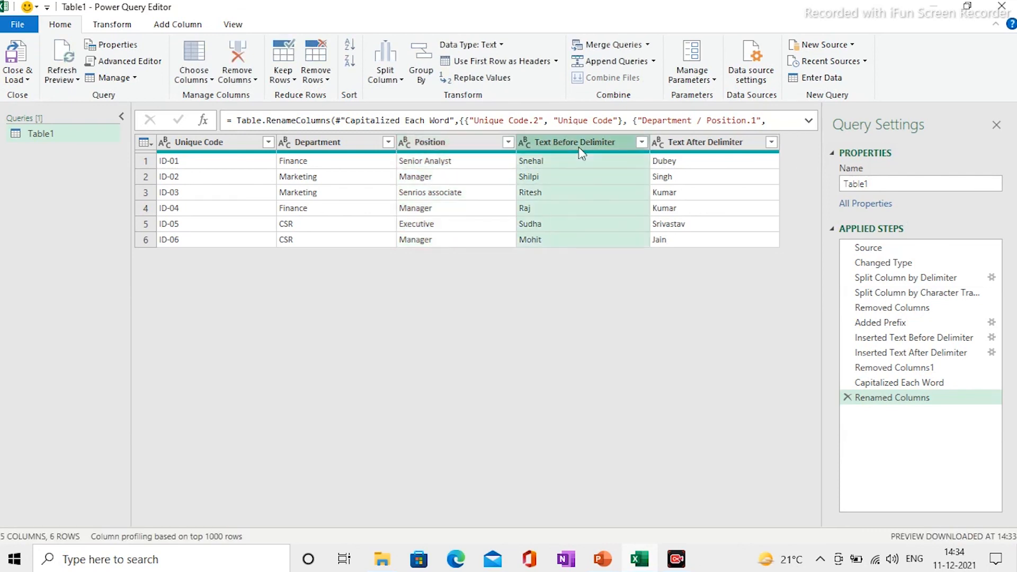
pyautogui.doubleClick(580, 143)
pyautogui.write('F')
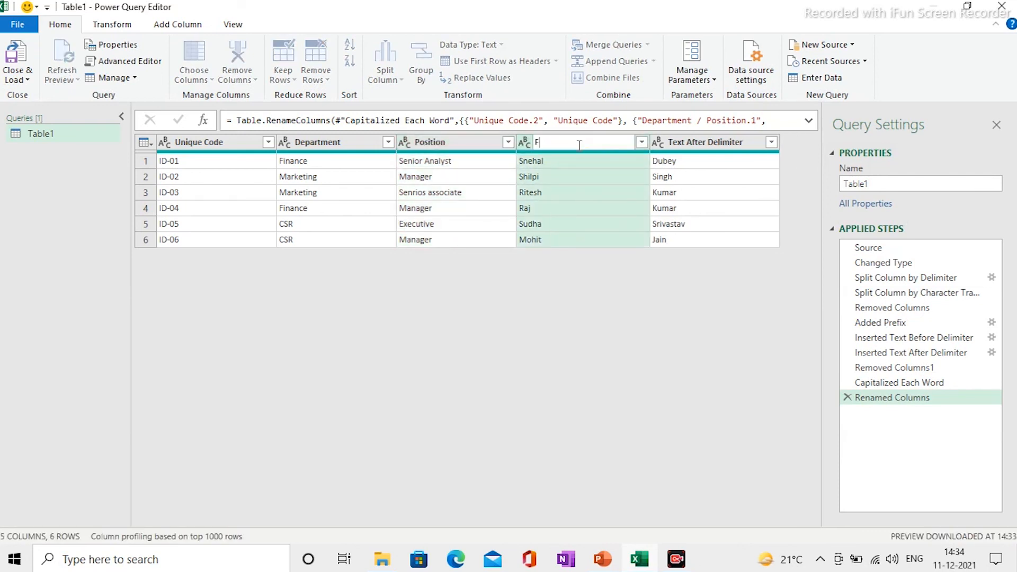
pyautogui.write('irst Name')
pyautogui.press('Return')
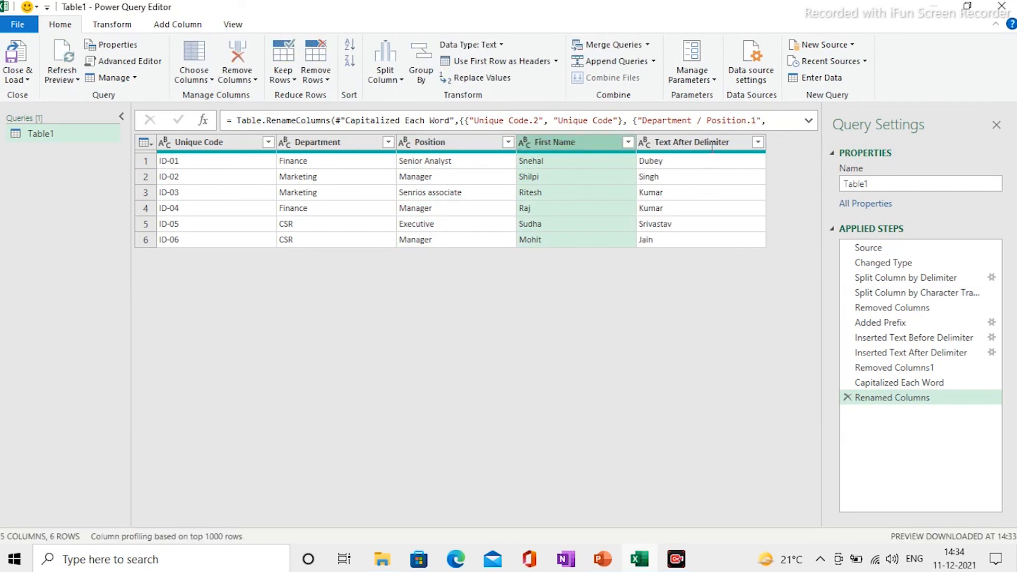
pyautogui.click(700, 145)
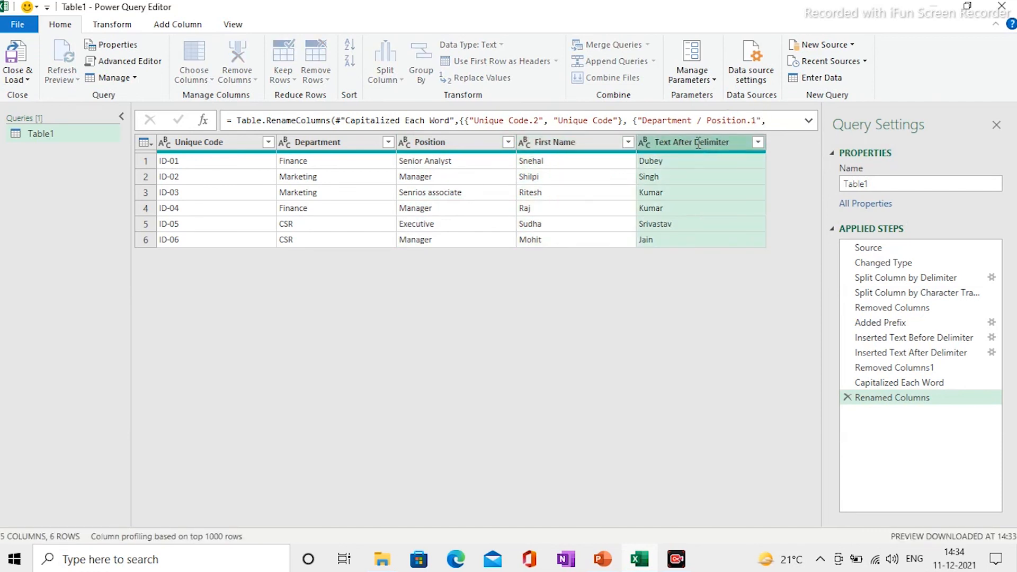
pyautogui.doubleClick(698, 141)
pyautogui.write('Las')
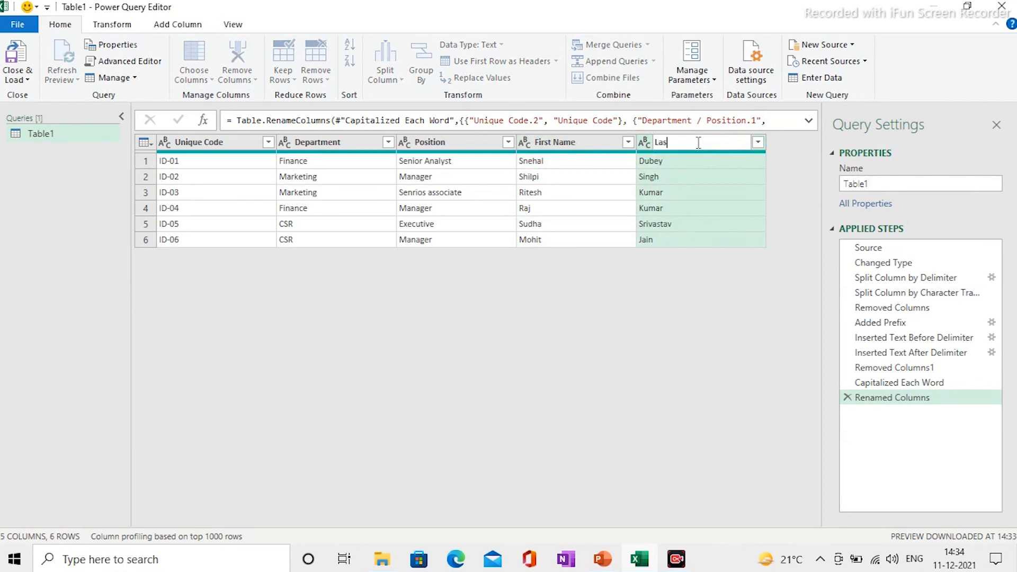
pyautogui.write('t Name')
pyautogui.press('Return')
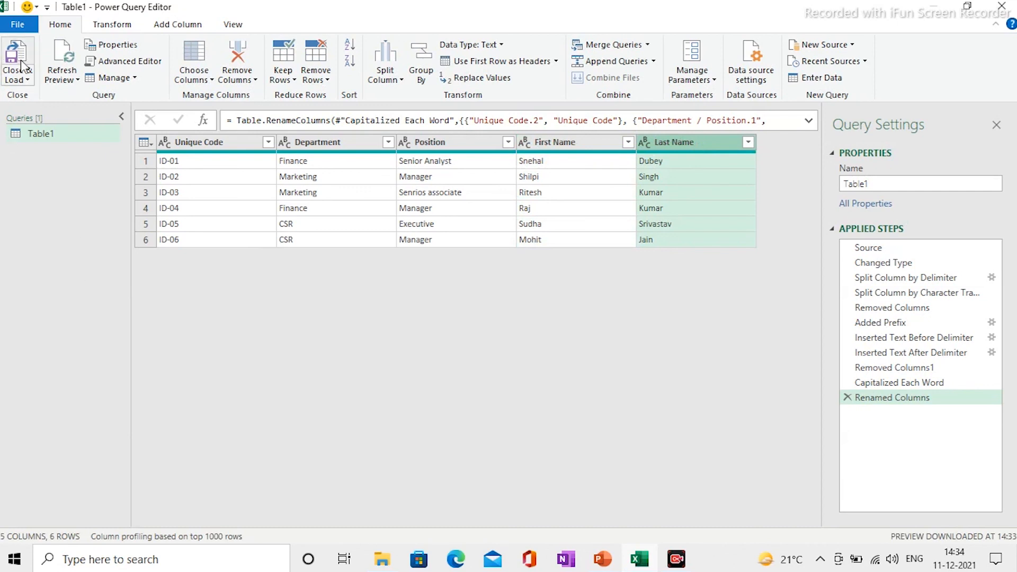
# - Refresh the preview and close and load the query back into Excel
pyautogui.click(59, 63)
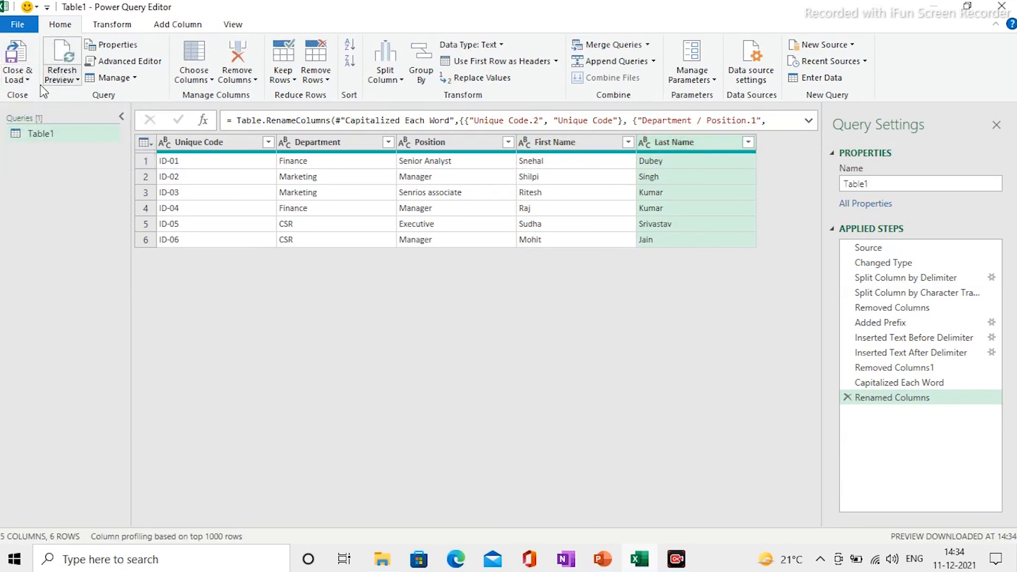
pyautogui.click(16, 78)
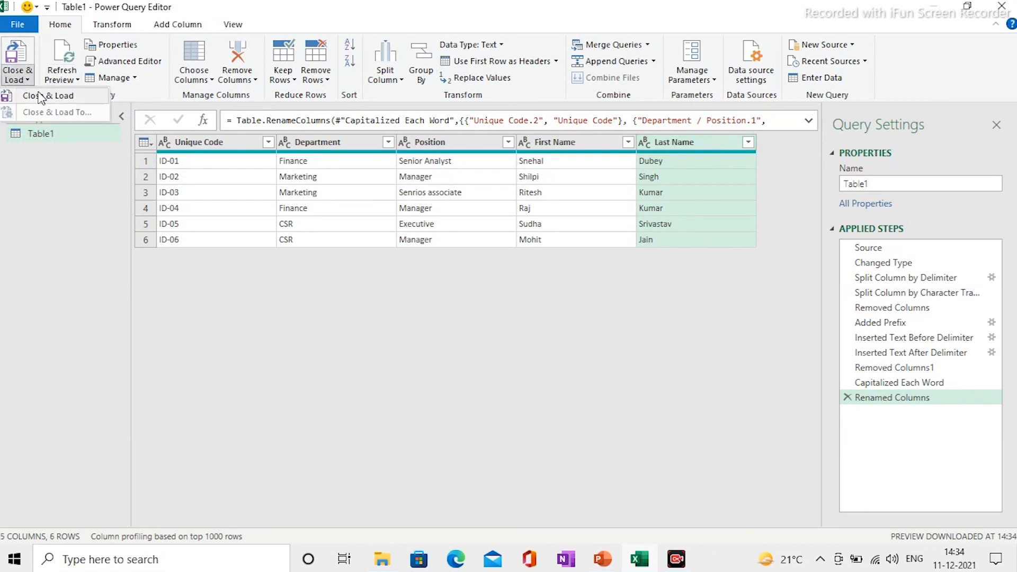
pyautogui.click(40, 96)
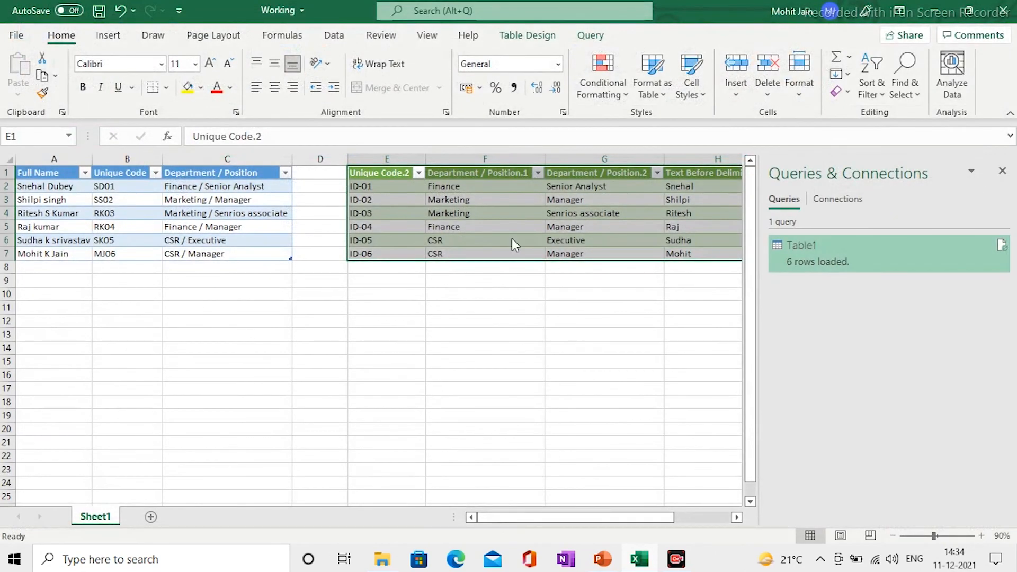
pyautogui.click(411, 323)
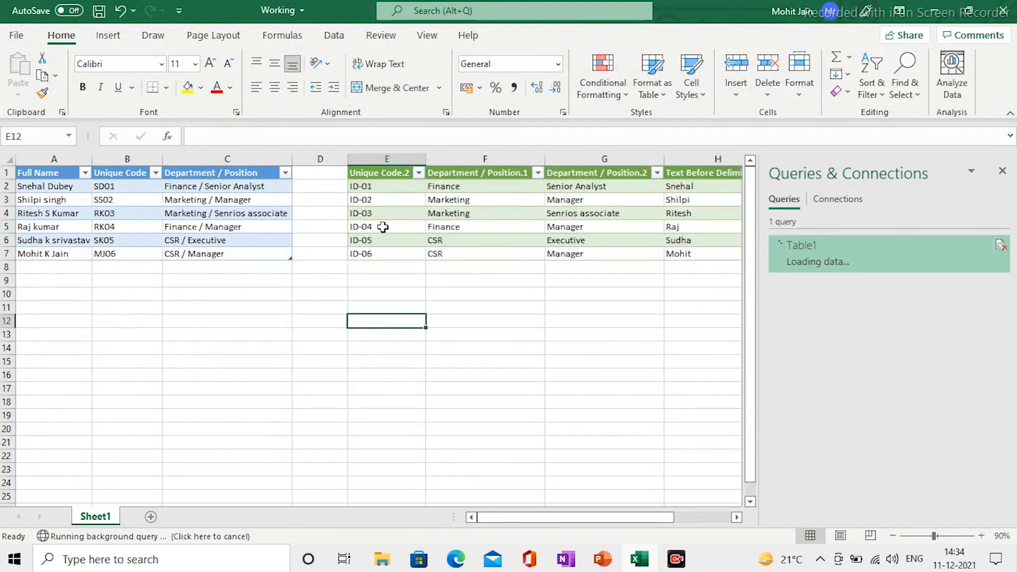